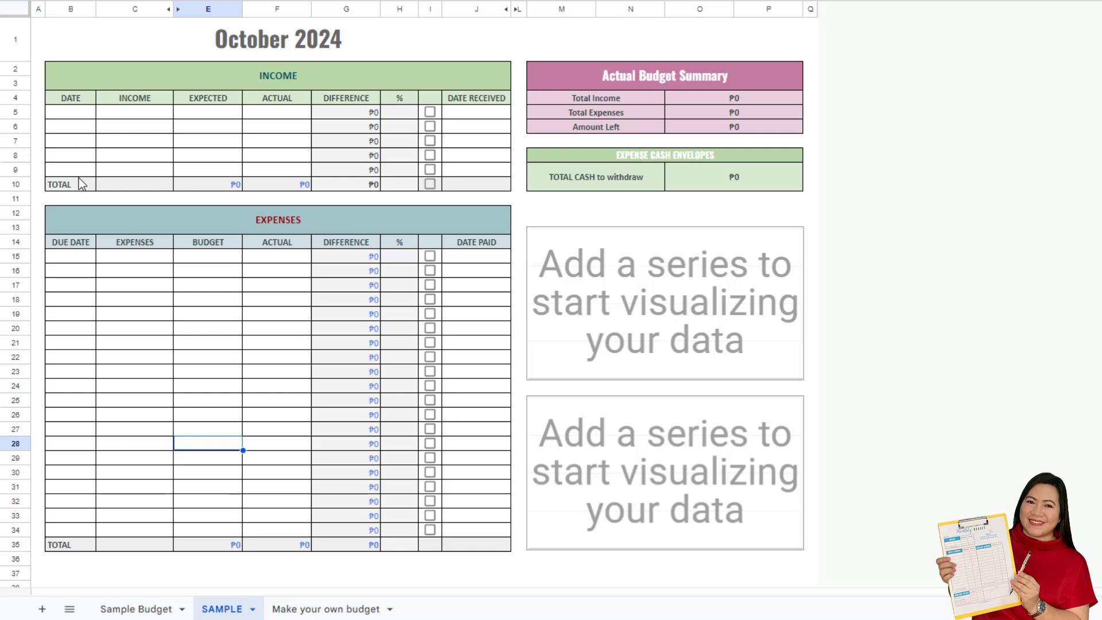
{"action": "left_click", "coordinate": [50, 0]}
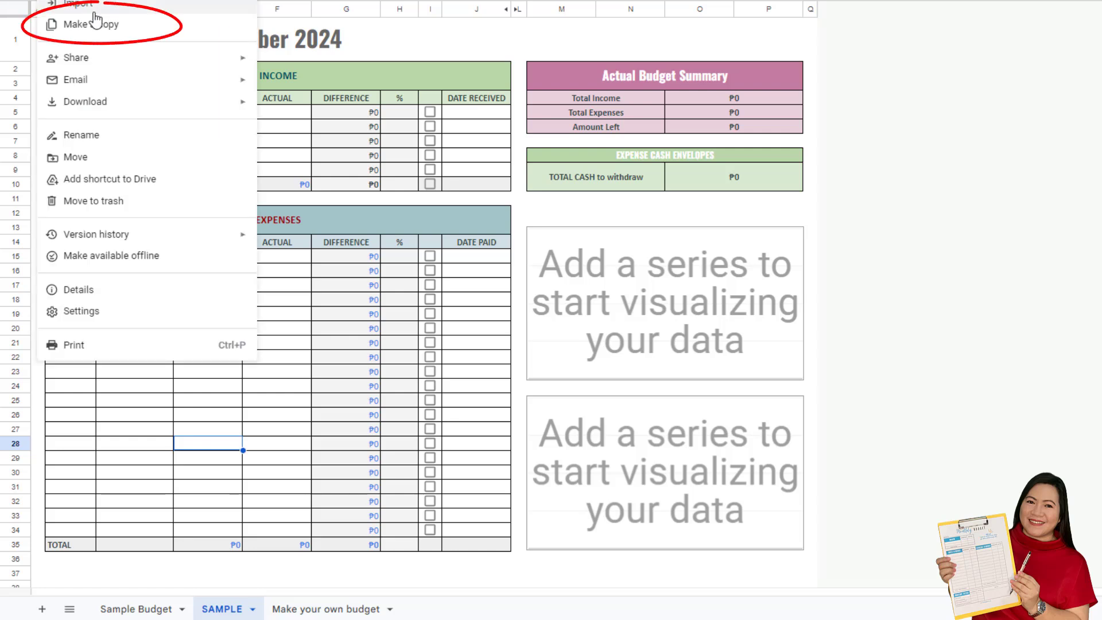
{"action": "left_click", "coordinate": [357, 146]}
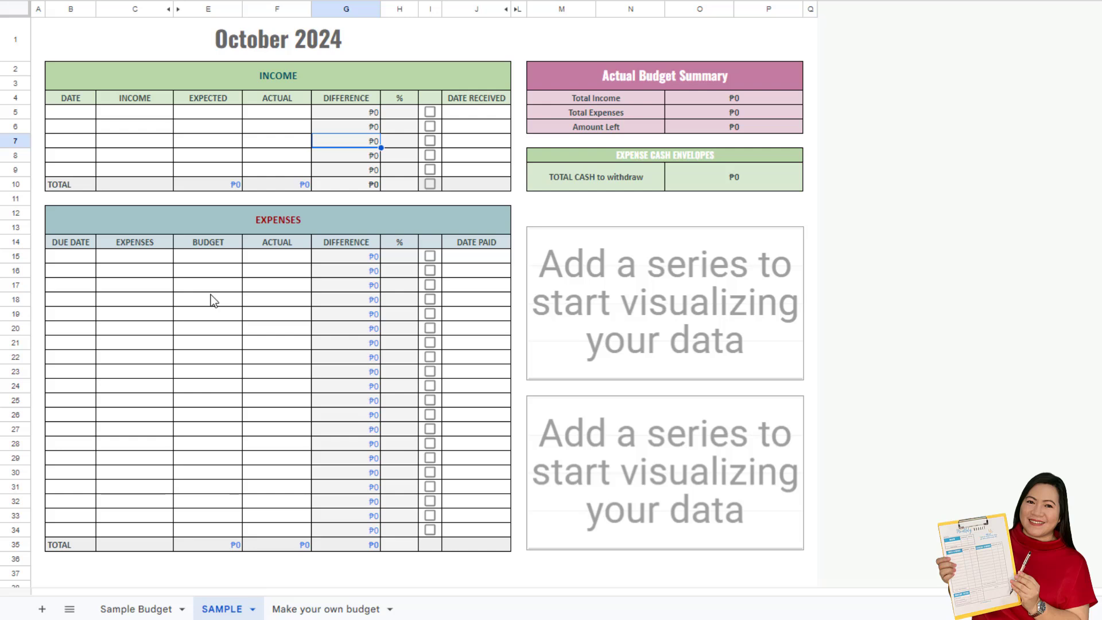
{"action": "left_click", "coordinate": [205, 146]}
{"action": "left_click", "coordinate": [298, 75]}
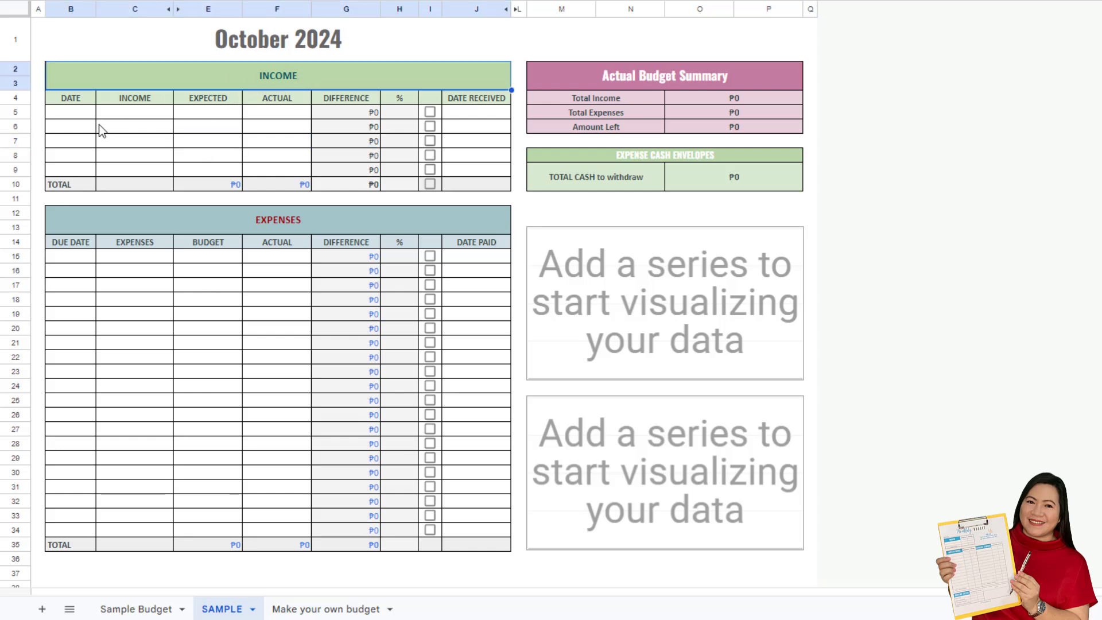
Enter the first income row with date 10/15/2024, income SALARY and an expected amount of 15000
{"action": "left_click", "coordinate": [79, 118]}
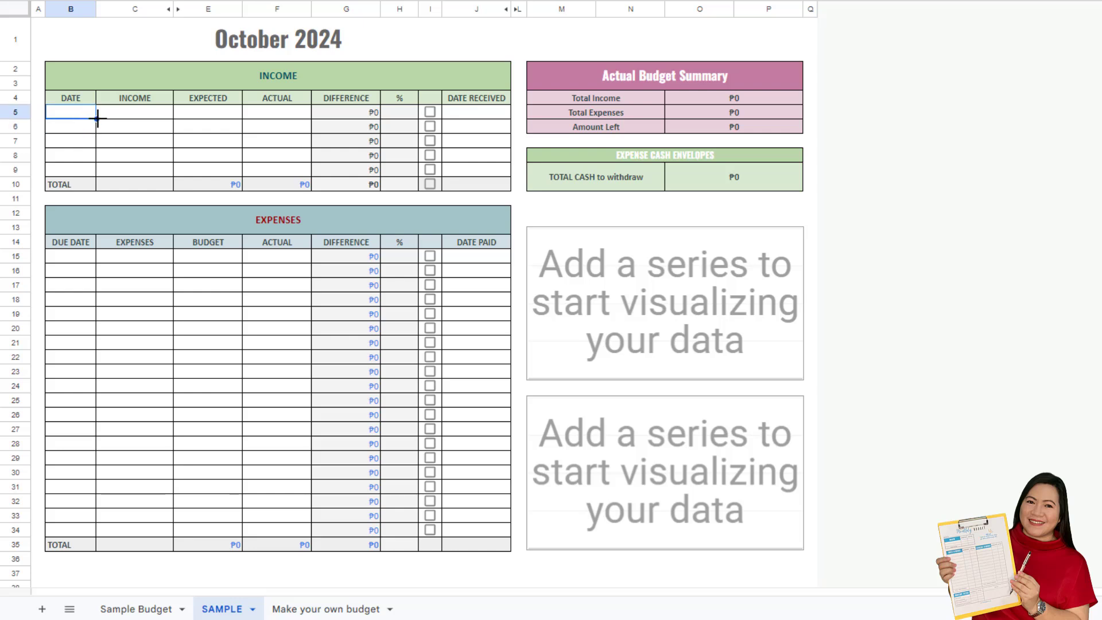
{"action": "type", "text": "10/15/2024"}
{"action": "key", "text": "Return"}
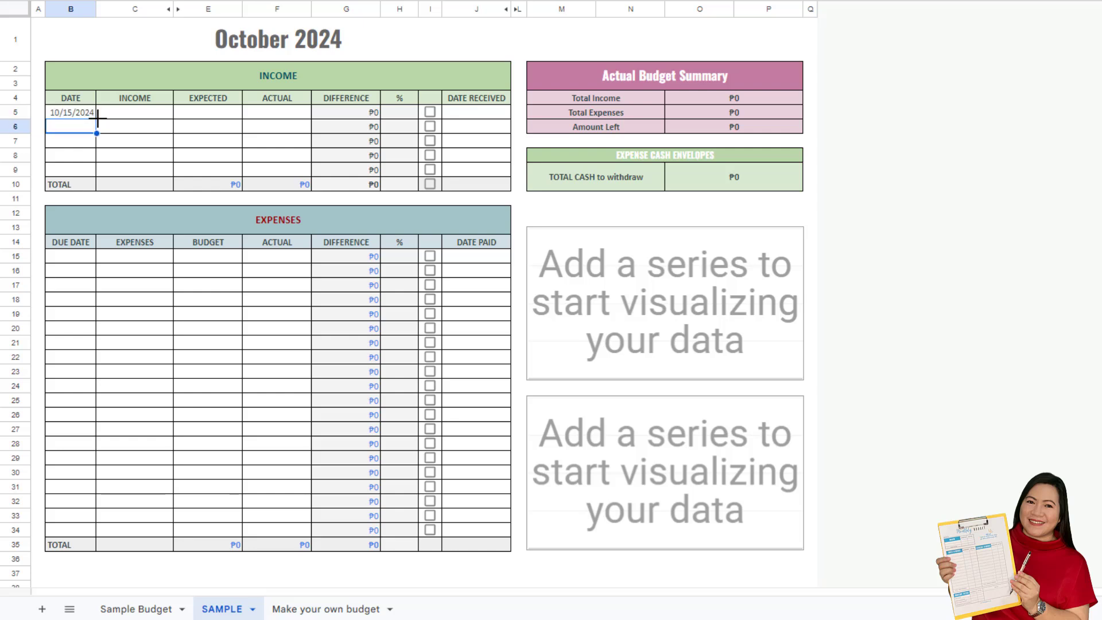
{"action": "left_click", "coordinate": [148, 112]}
{"action": "type", "text": "SALARY"}
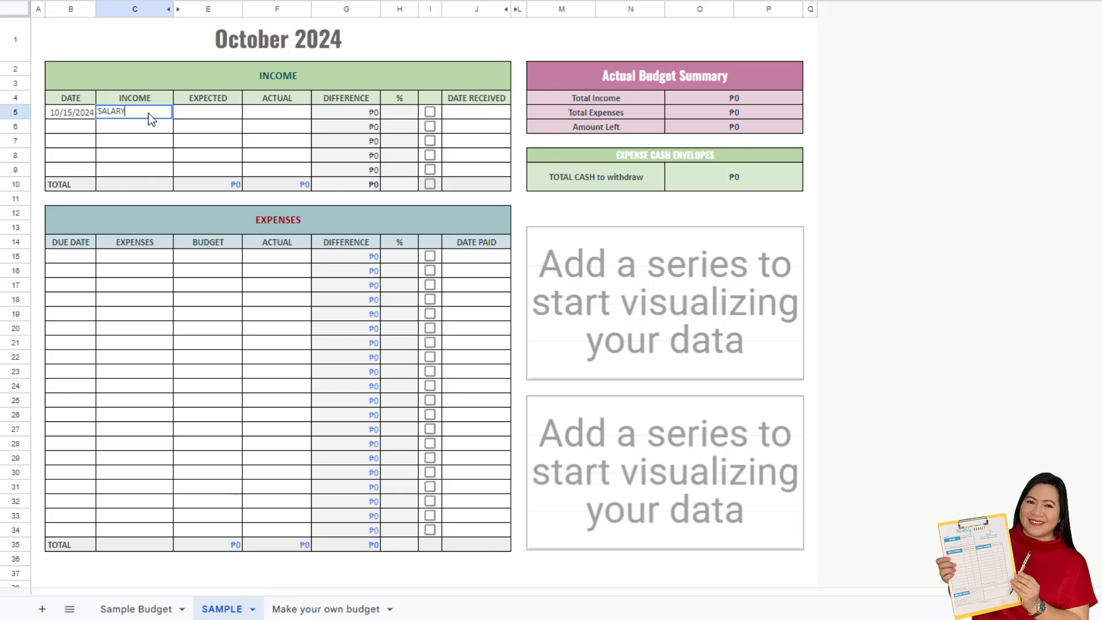
{"action": "key", "text": "Tab"}
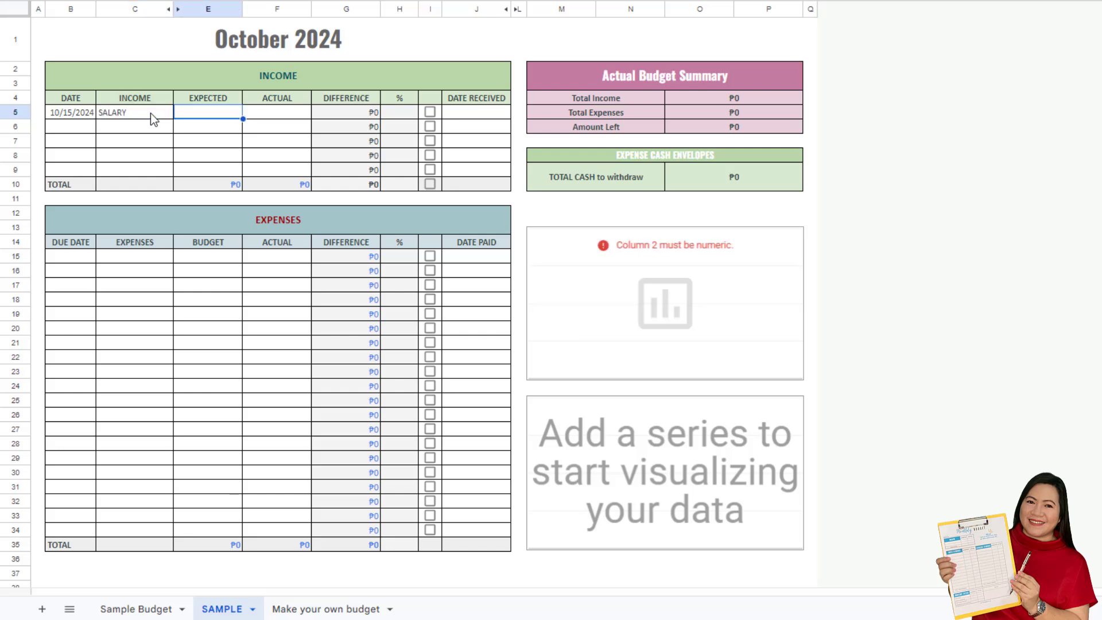
{"action": "type", "text": "15000"}
{"action": "left_click", "coordinate": [296, 113]}
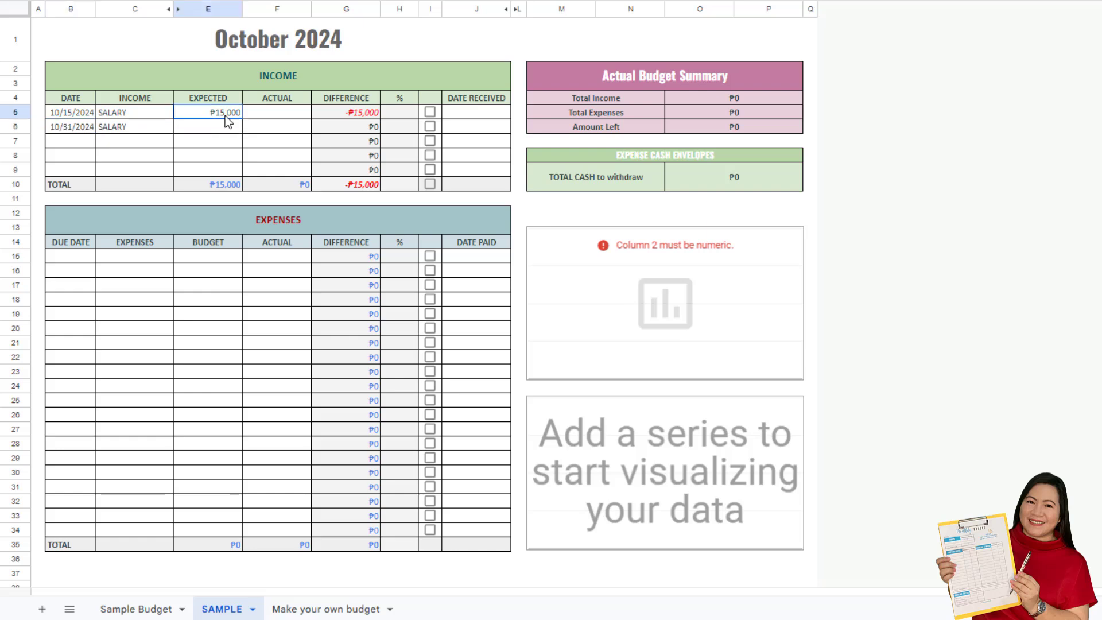
Copy the expected amount of the first salary to the 10/31/2024 SALARY row
{"action": "key", "text": "ctrl+c"}
{"action": "left_click", "coordinate": [221, 134]}
{"action": "key", "text": "ctrl+v"}
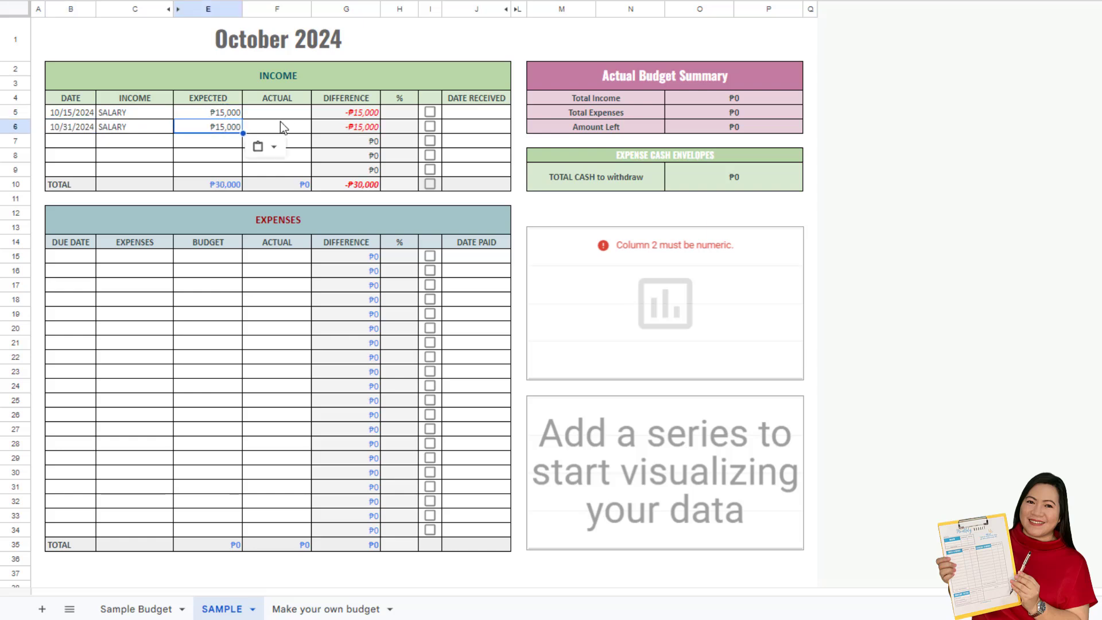
Add a third income row dated 10/20/2024 for SIDE HUSTLE with an expected amount of 10000
{"action": "left_click", "coordinate": [65, 145]}
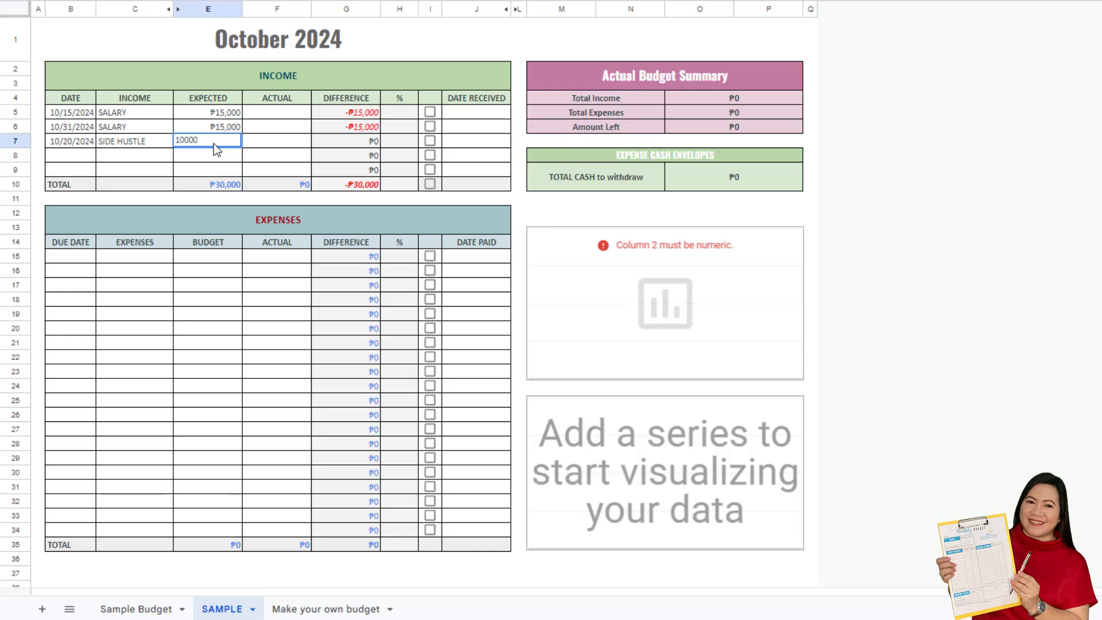
{"action": "key", "text": "Return"}
{"action": "left_click", "coordinate": [259, 144]}
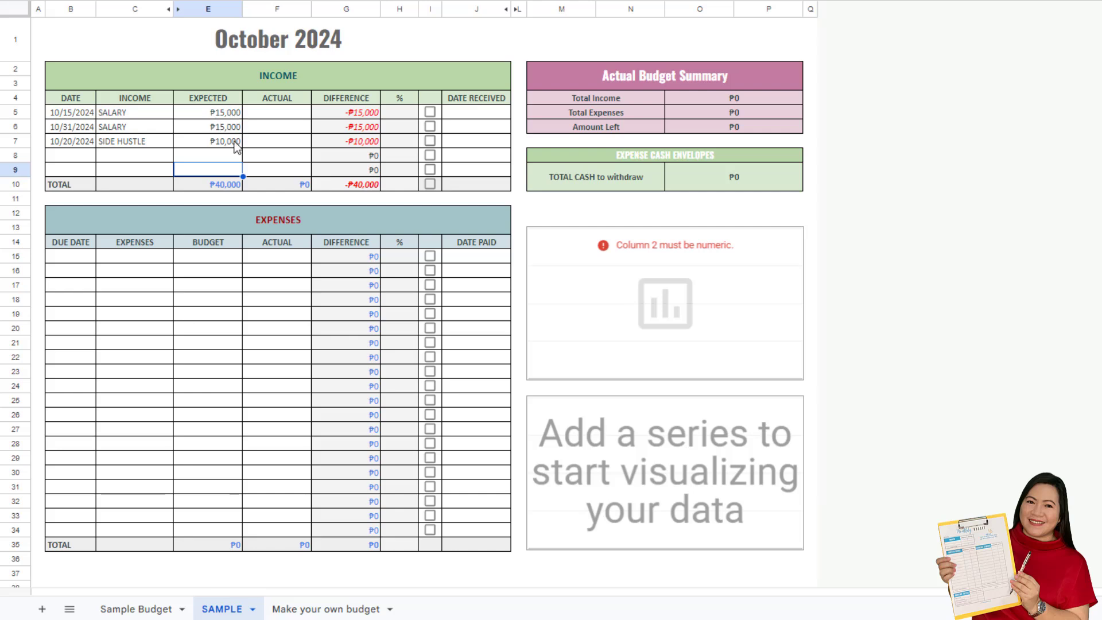
Examine the total expected income and the due date, expenses and budget columns of the EXPENSES table
{"action": "left_click", "coordinate": [226, 185]}
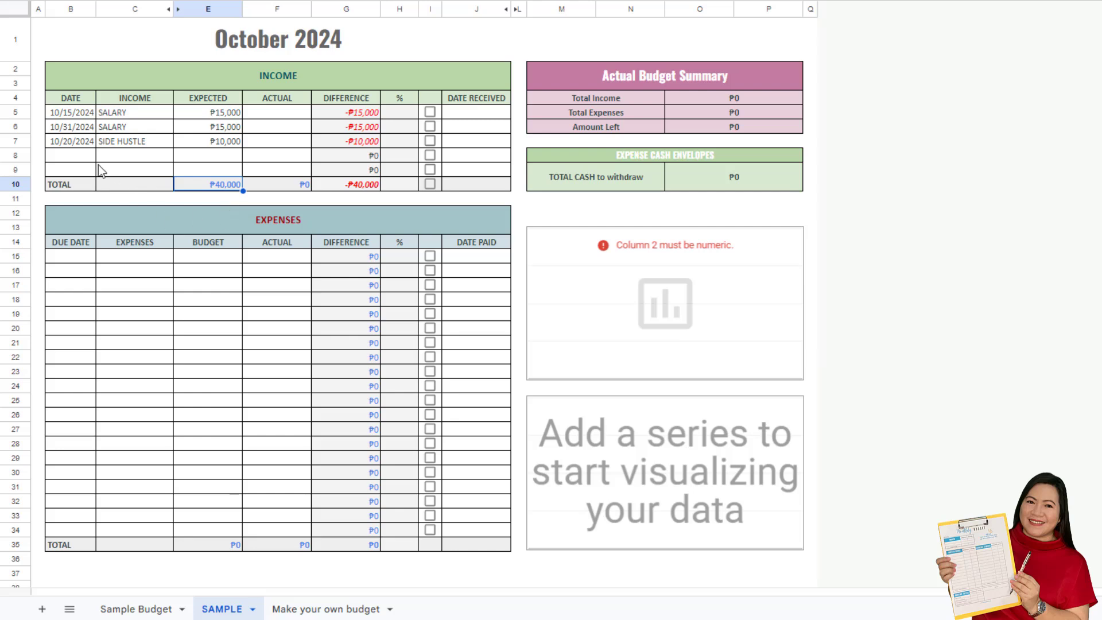
{"action": "left_click", "coordinate": [167, 195]}
{"action": "left_click", "coordinate": [287, 222]}
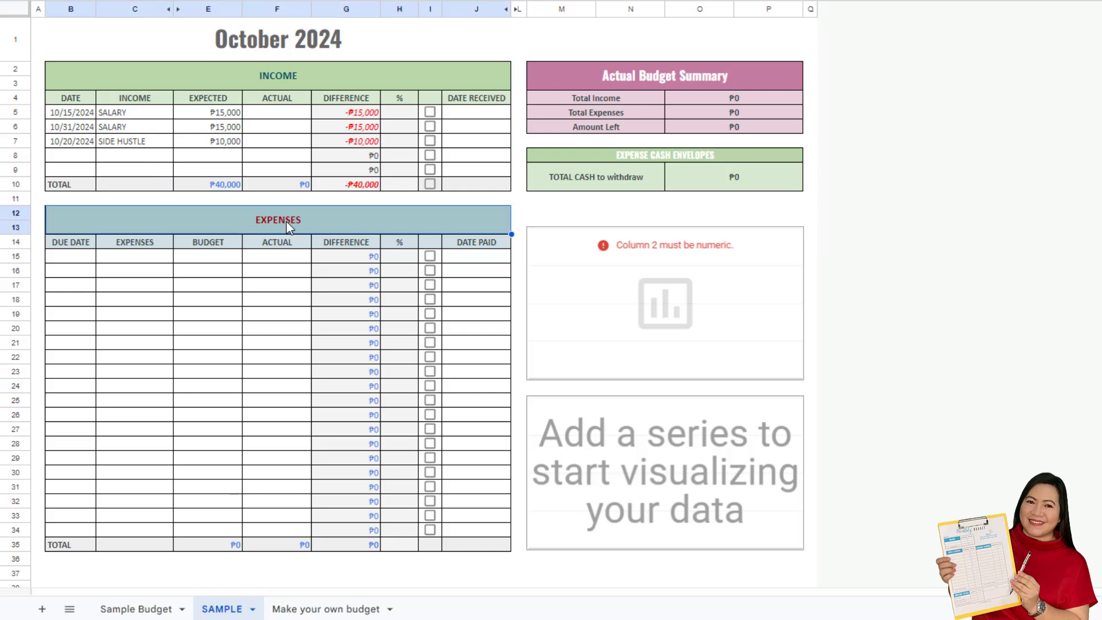
{"action": "left_click", "coordinate": [228, 185]}
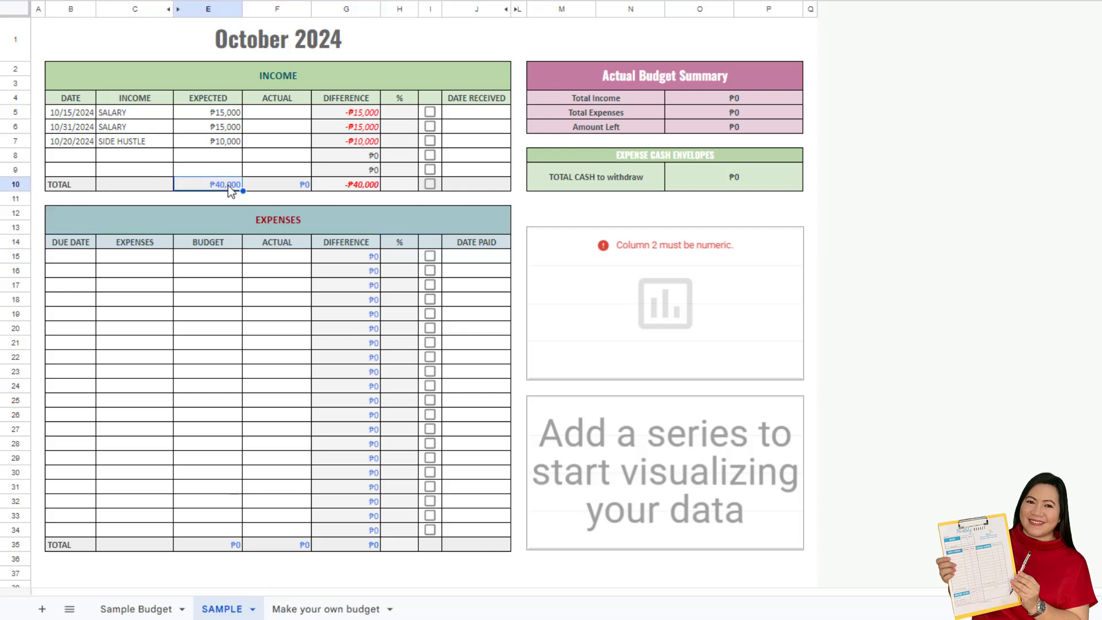
{"action": "left_click", "coordinate": [269, 221]}
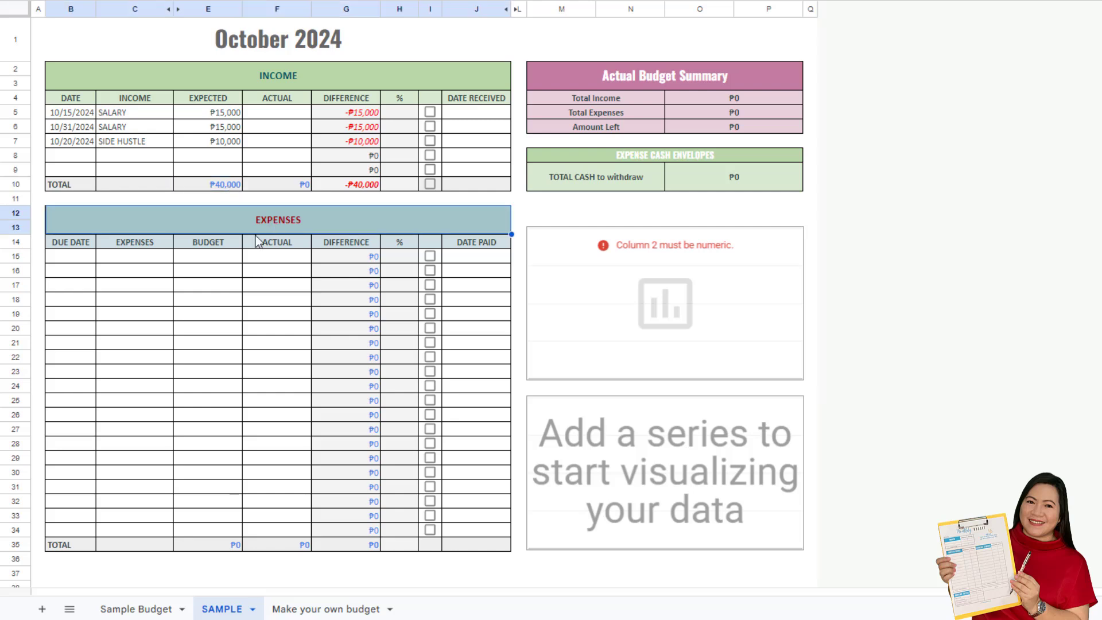
{"action": "left_click", "coordinate": [72, 270]}
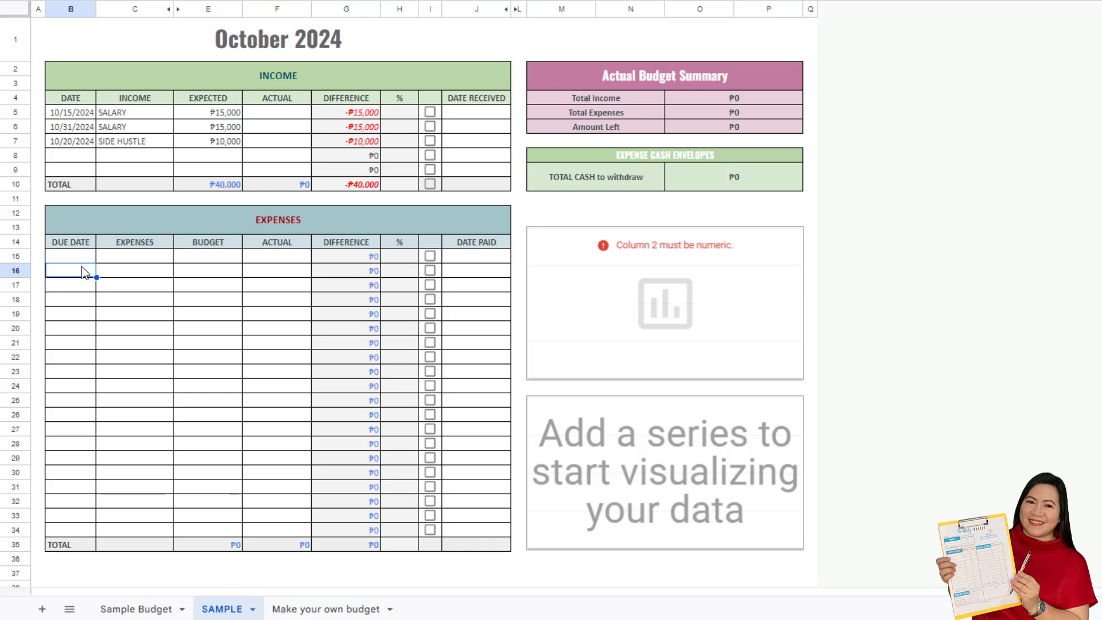
{"action": "left_click", "coordinate": [78, 256]}
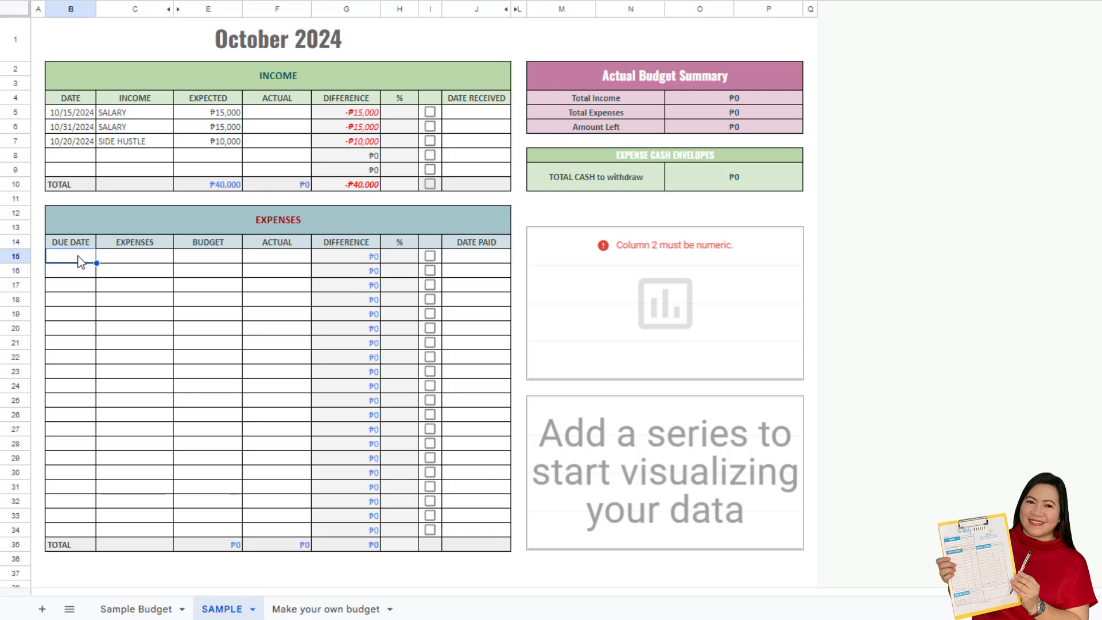
{"action": "left_click", "coordinate": [132, 272]}
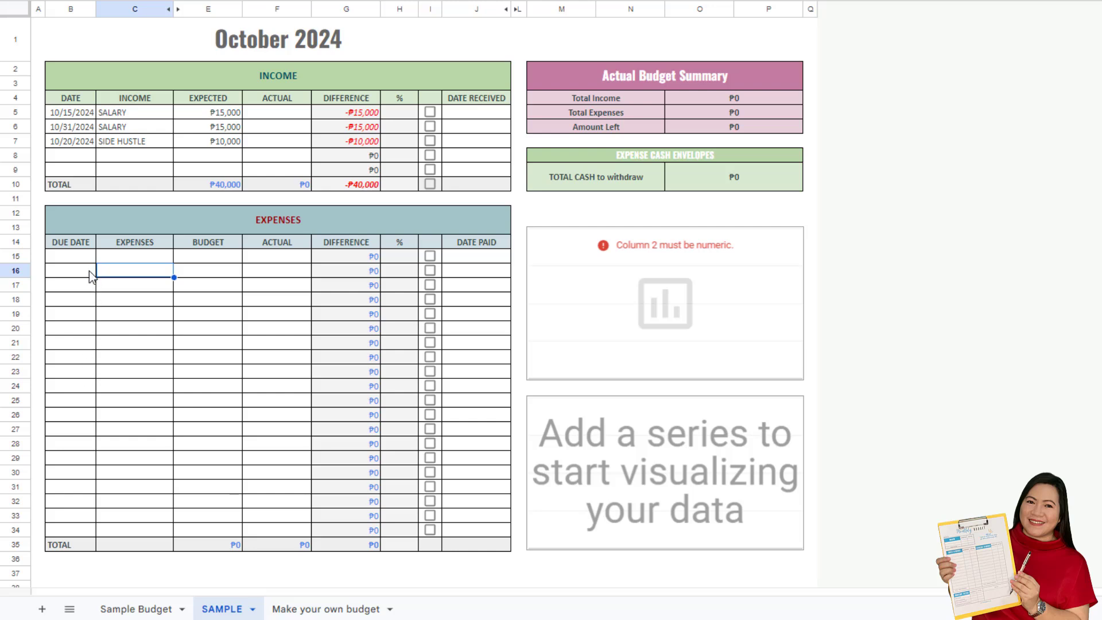
{"action": "left_click", "coordinate": [144, 254]}
{"action": "left_click", "coordinate": [204, 245]}
{"action": "left_click", "coordinate": [143, 260]}
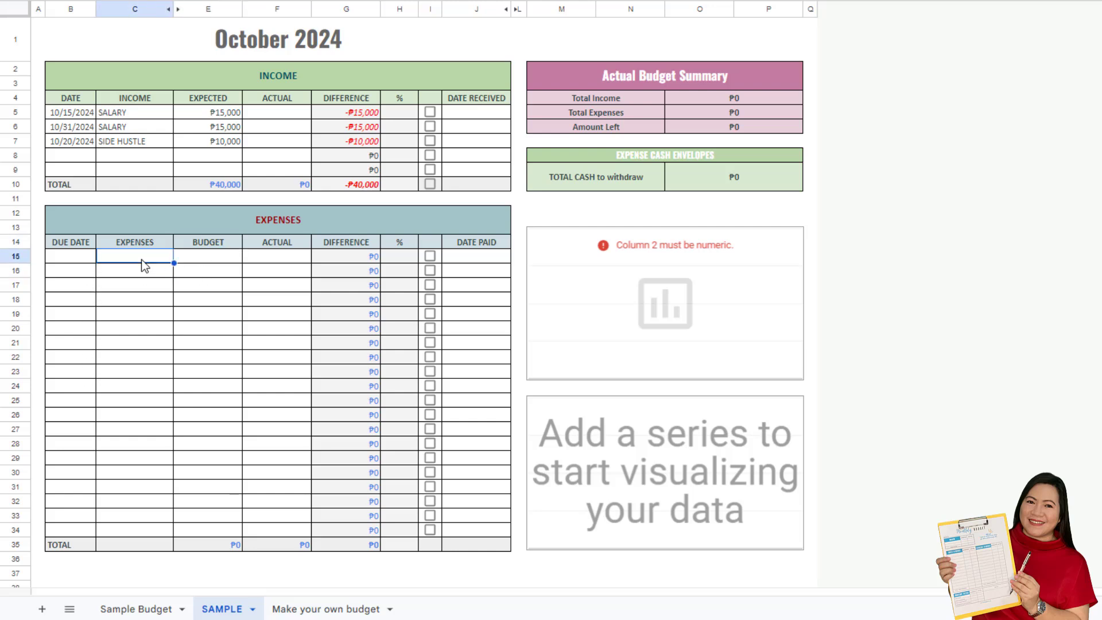
{"action": "left_click", "coordinate": [194, 260]}
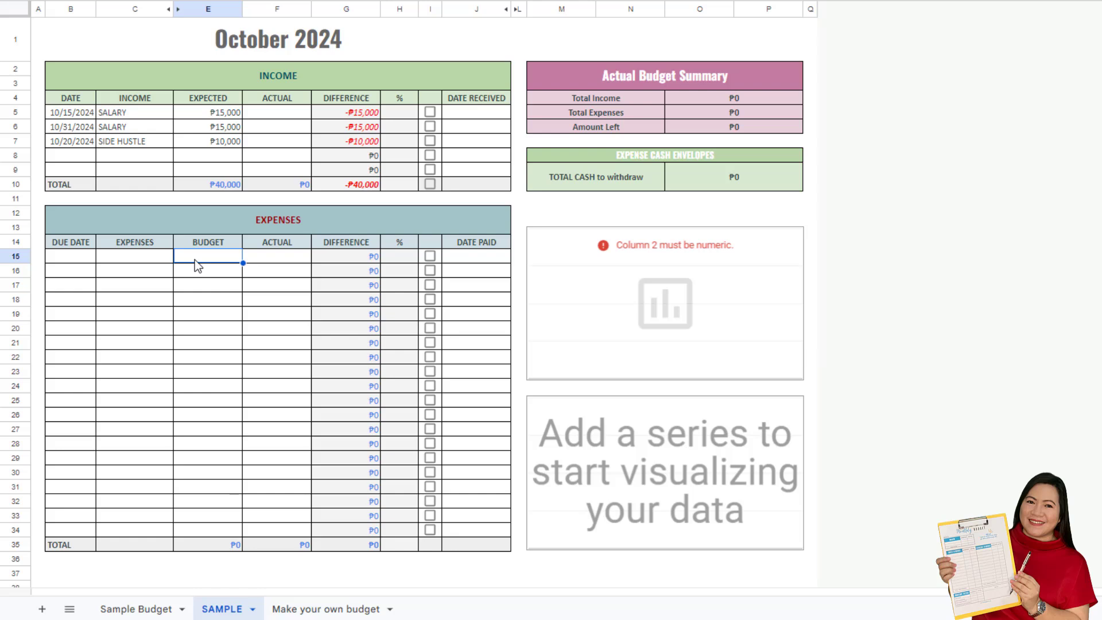
Enter TITHES as the first expense and set its budget to 4000
{"action": "left_click", "coordinate": [147, 265]}
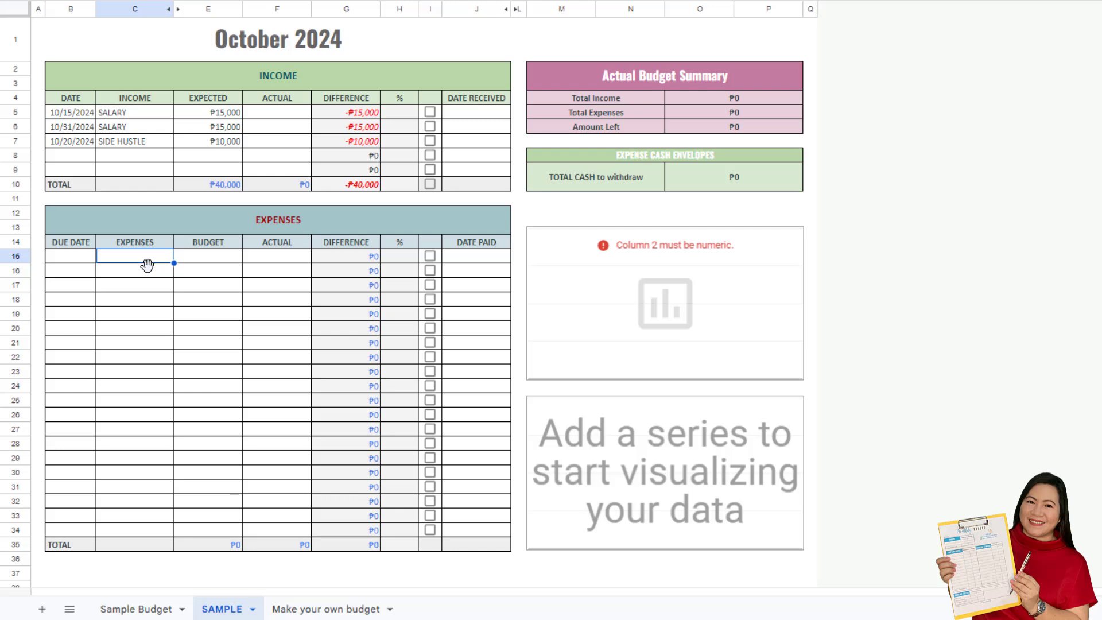
{"action": "type", "text": "TITHES"}
{"action": "key", "text": "Tab"}
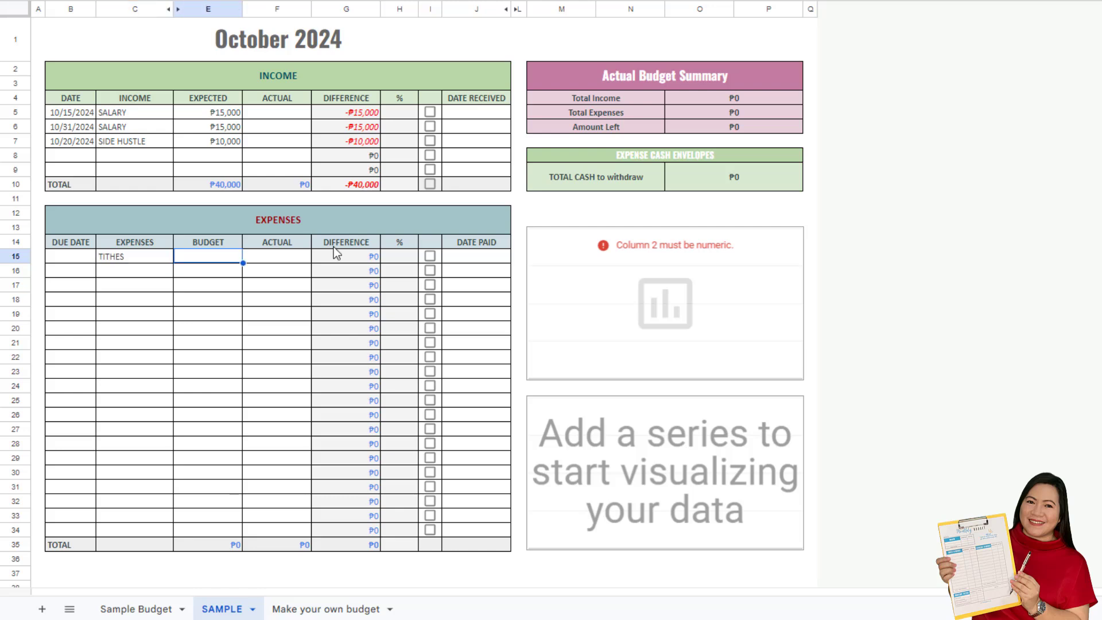
{"action": "left_click", "coordinate": [209, 184]}
{"action": "left_click", "coordinate": [216, 257]}
{"action": "type", "text": "4000"}
{"action": "key", "text": "Return"}
Add SAVINGS as the second expense, leaving its budget blank
{"action": "left_click", "coordinate": [139, 279]}
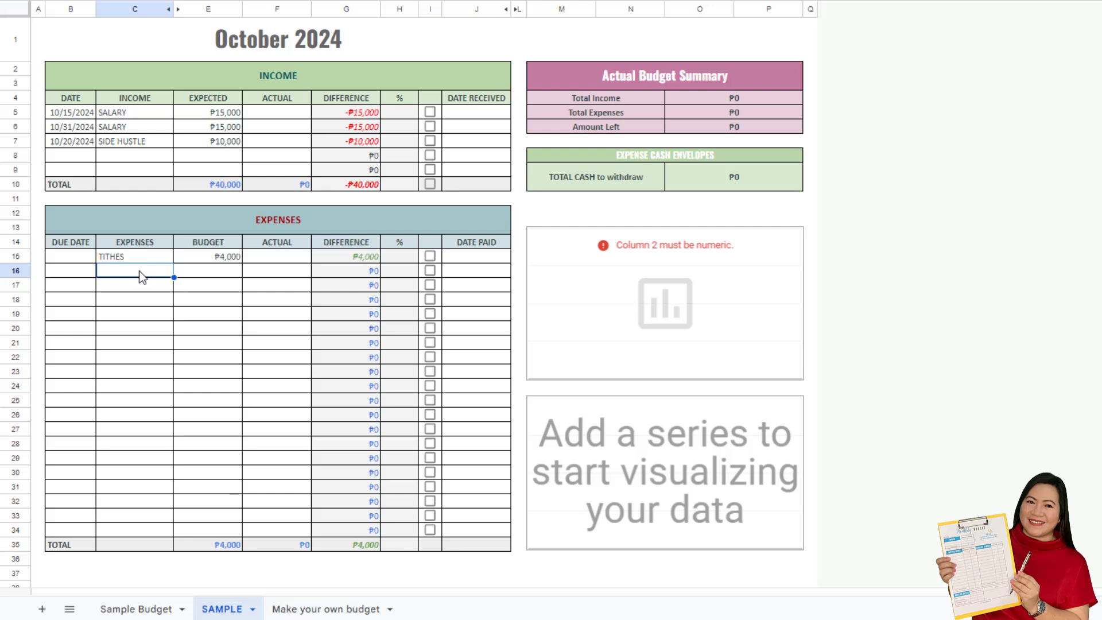
{"action": "type", "text": "SAVINGS"}
{"action": "key", "text": "Tab"}
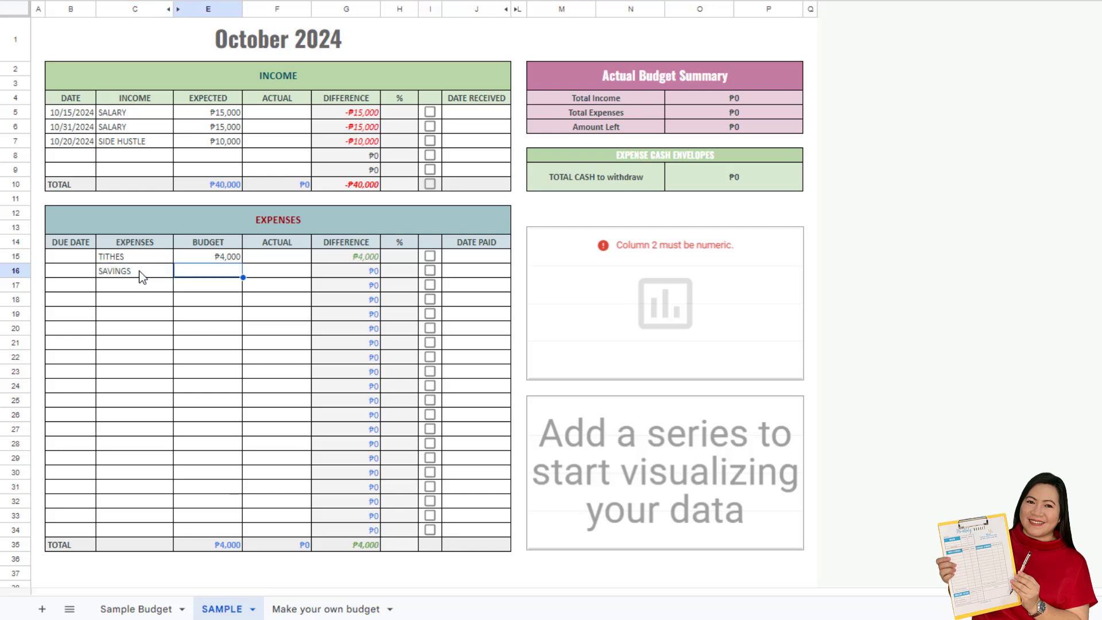
Add RENT as the expense below SAVINGS with a budget of 5000
{"action": "left_click", "coordinate": [157, 288]}
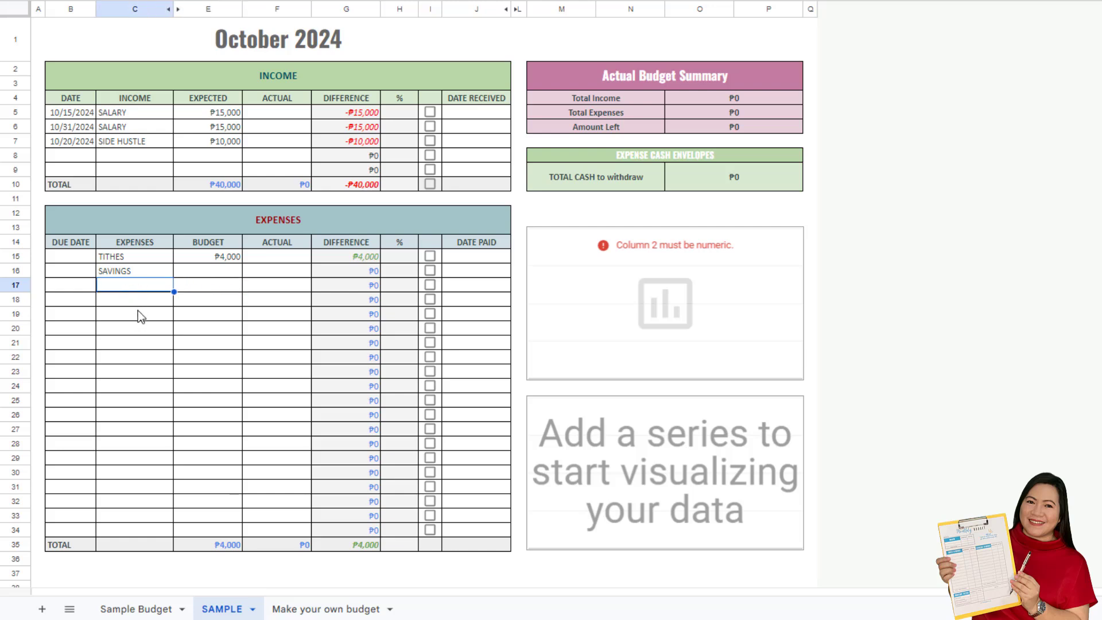
{"action": "type", "text": "RENT"}
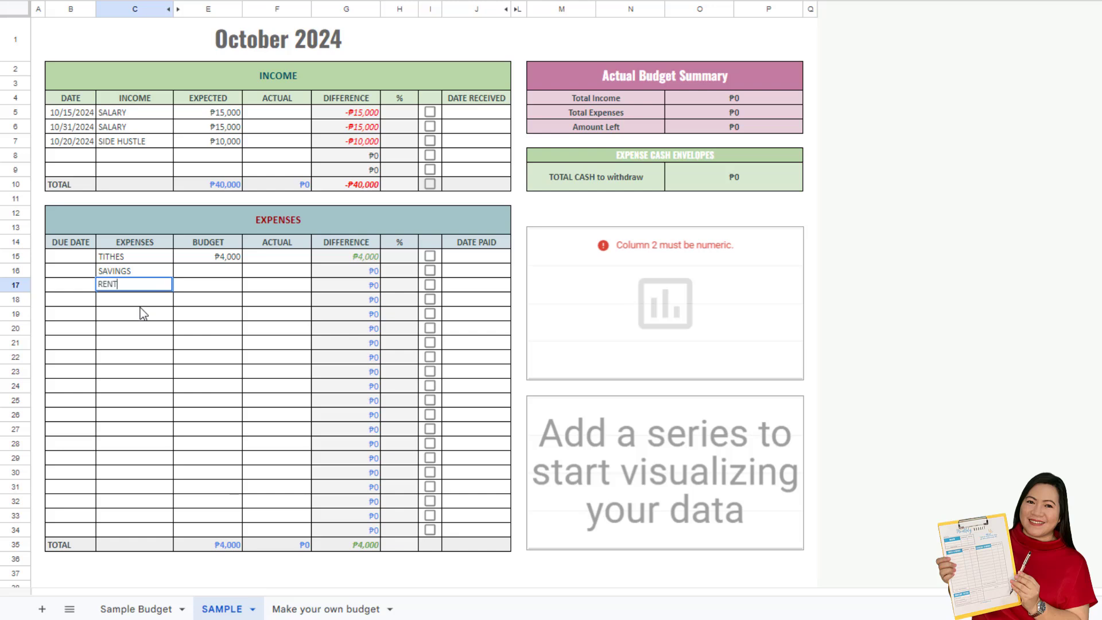
{"action": "key", "text": "Tab"}
{"action": "key", "text": "Tab"}
{"action": "key", "text": "Left"}
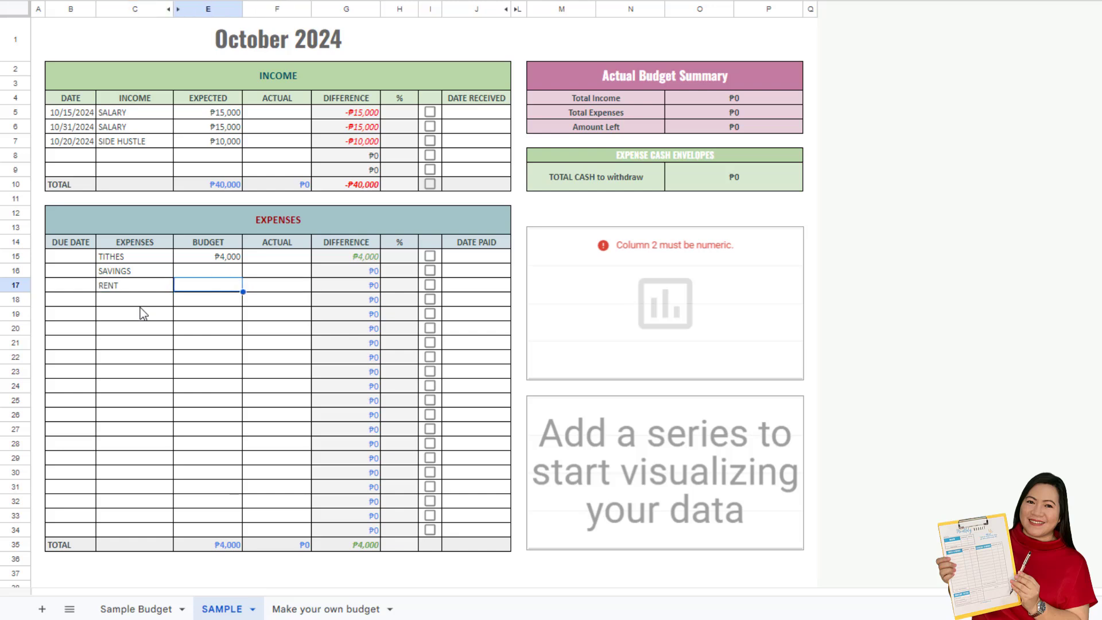
{"action": "type", "text": "5000"}
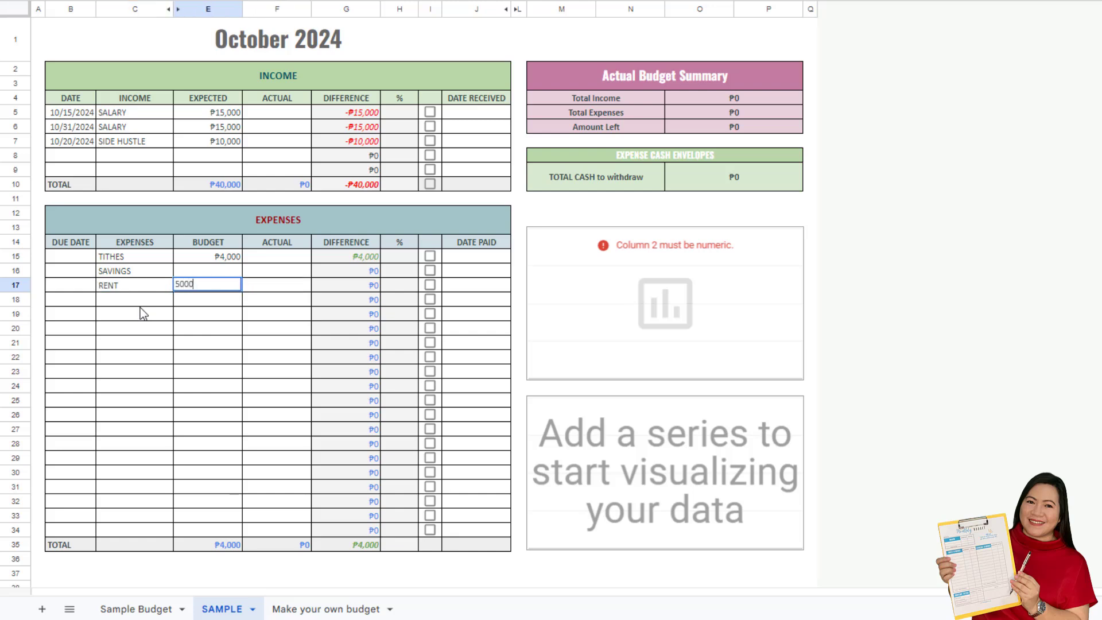
{"action": "key", "text": "Return"}
Add MERALCO and WATER to the expenses list below RENT
{"action": "left_click", "coordinate": [150, 300]}
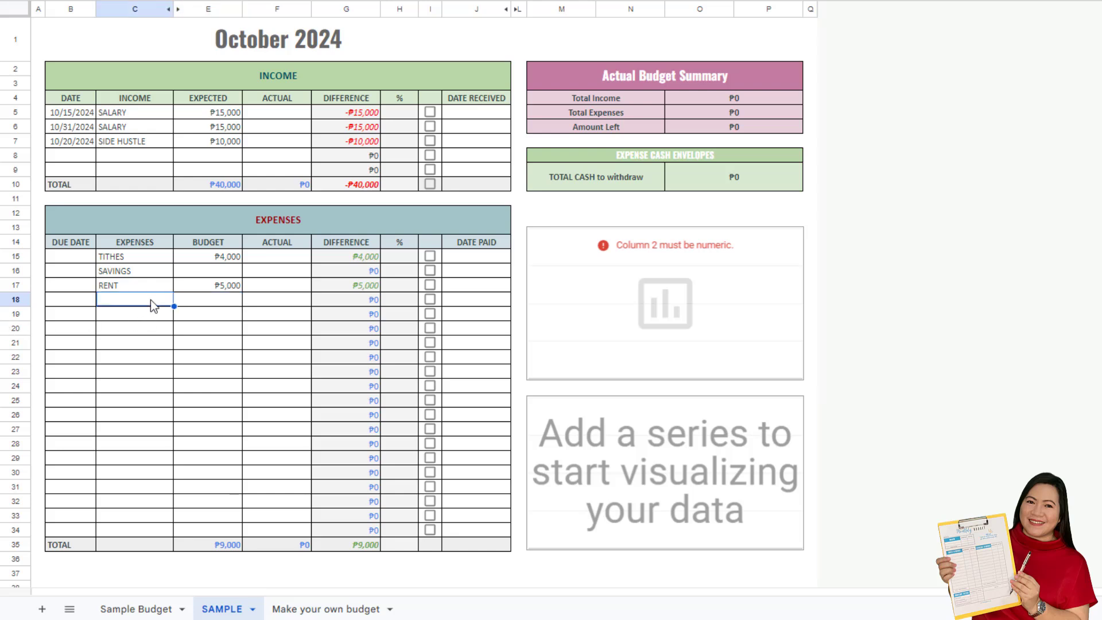
{"action": "type", "text": "MERALCO"}
{"action": "key", "text": "Return"}
{"action": "type", "text": "WATER"}
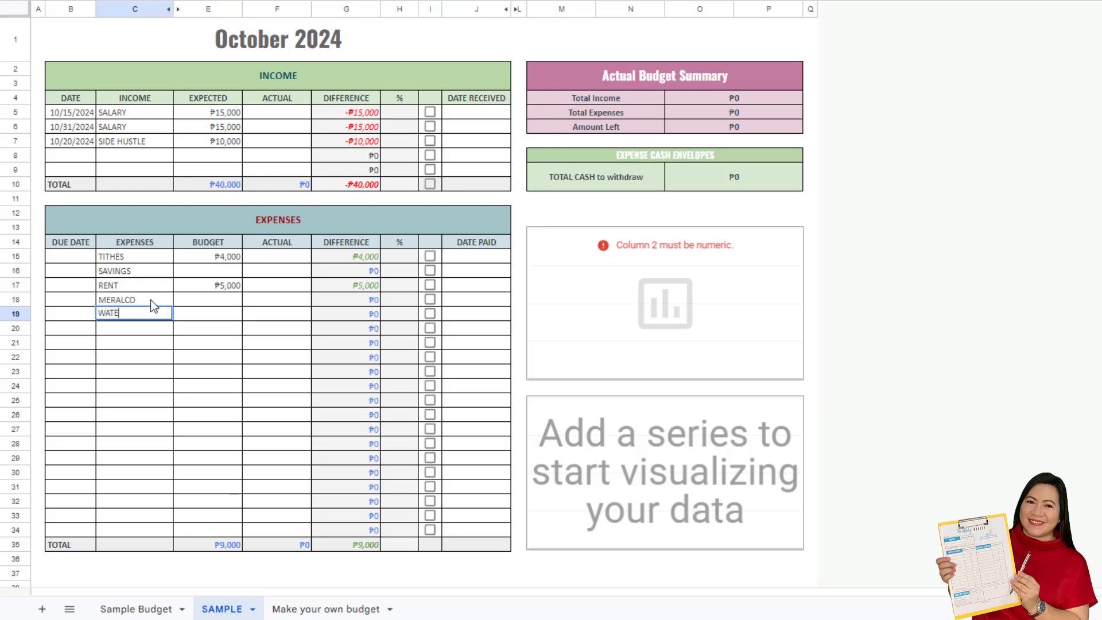
{"action": "key", "text": "Return"}
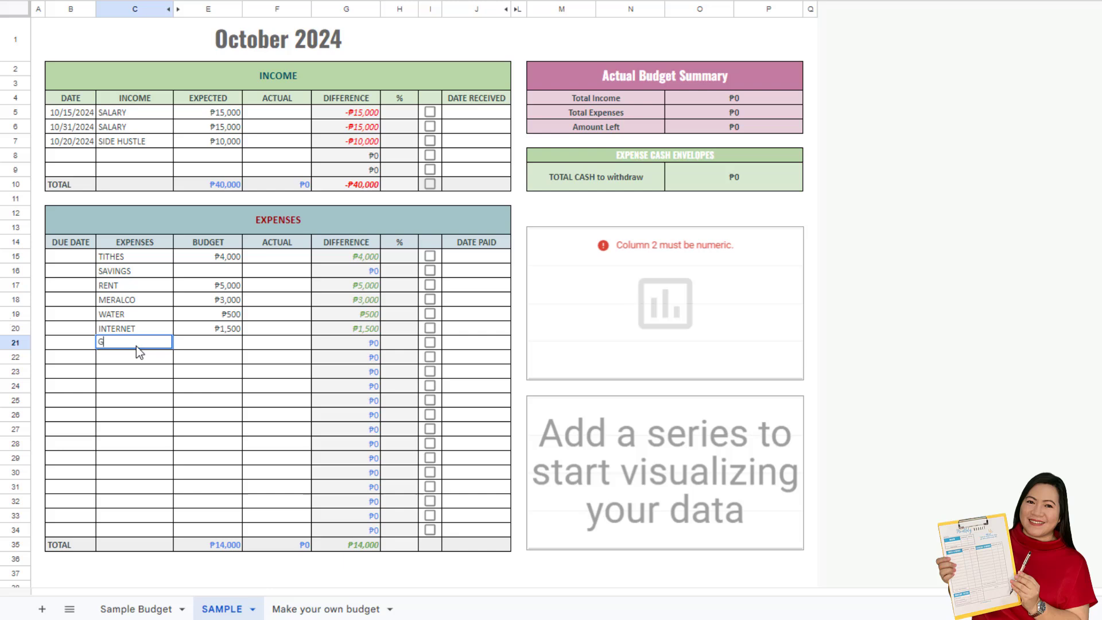
{"action": "type", "text": "U"}
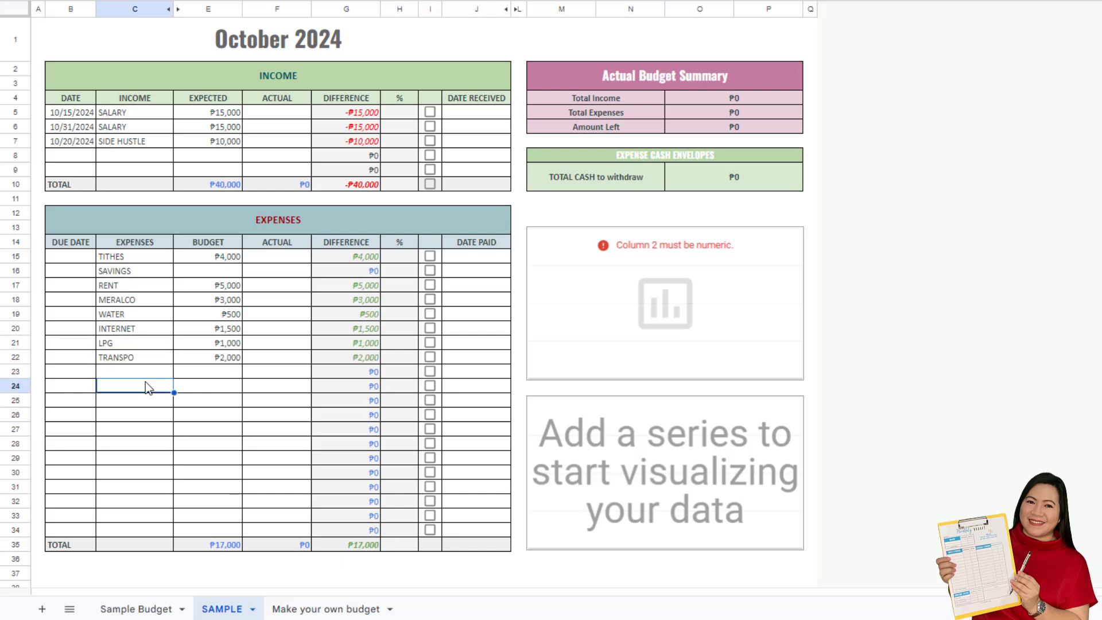
{"action": "type", "text": "WEEK"}
{"action": "key", "text": "BackSpace"}
{"action": "key", "text": "BackSpace"}
{"action": "key", "text": "BackSpace"}
{"action": "key", "text": "BackSpace"}
Add WORK ALLOWANCE as the expense directly below TRANSPO with a budget of 2000
{"action": "key", "text": "Up"}
{"action": "type", "text": "WORK"}
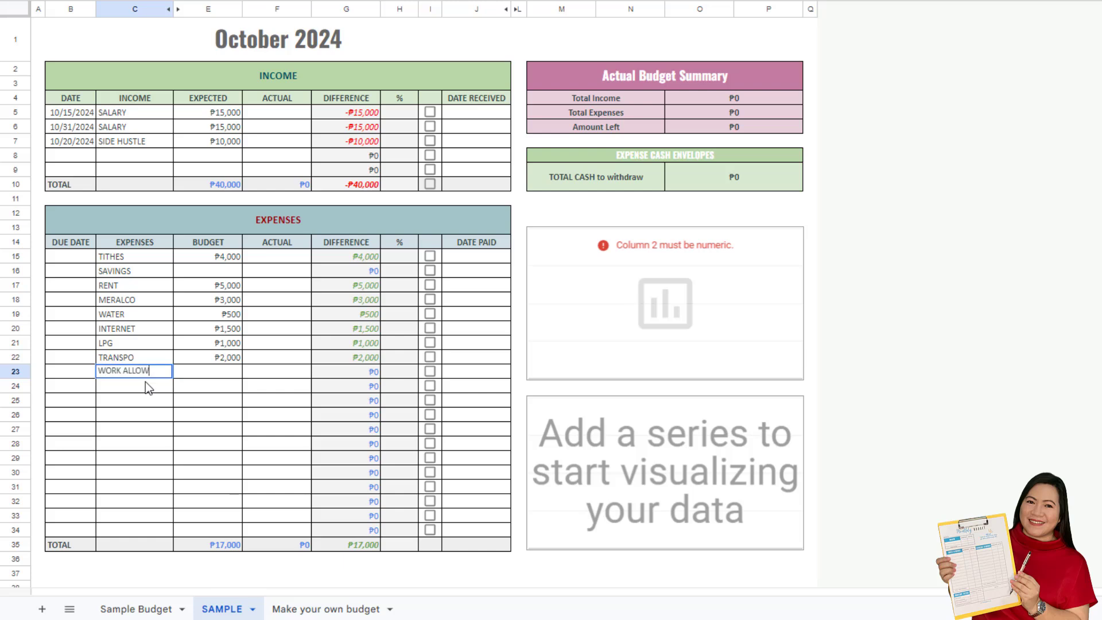
{"action": "type", "text": " ALLOWANCE"}
{"action": "key", "text": "Tab"}
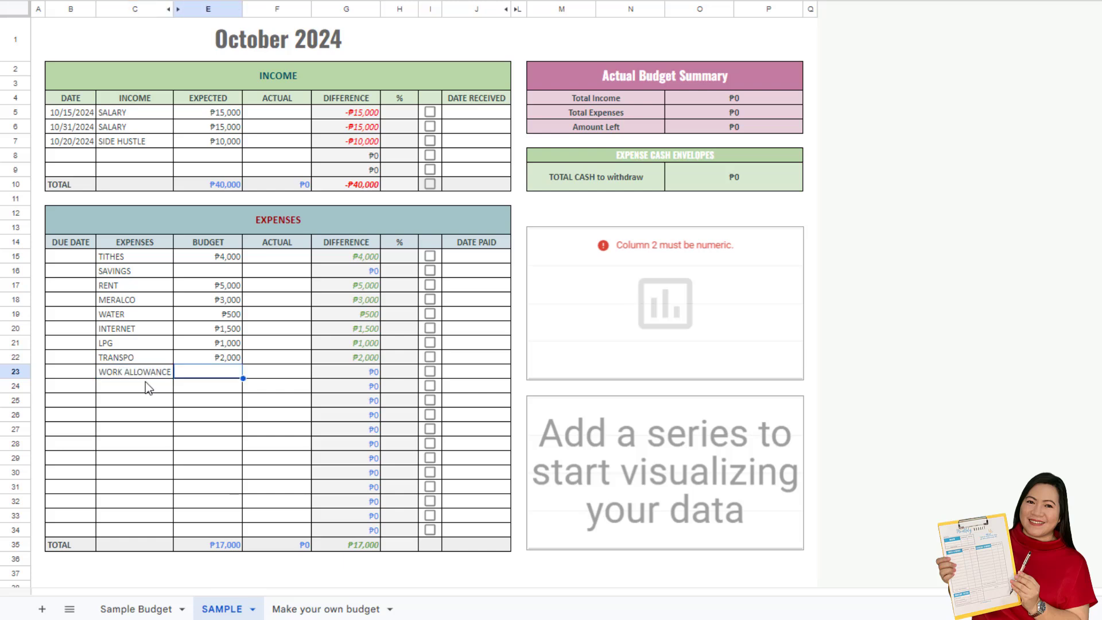
{"action": "type", "text": "2000"}
{"action": "key", "text": "Return"}
{"action": "left_click", "coordinate": [135, 399]}
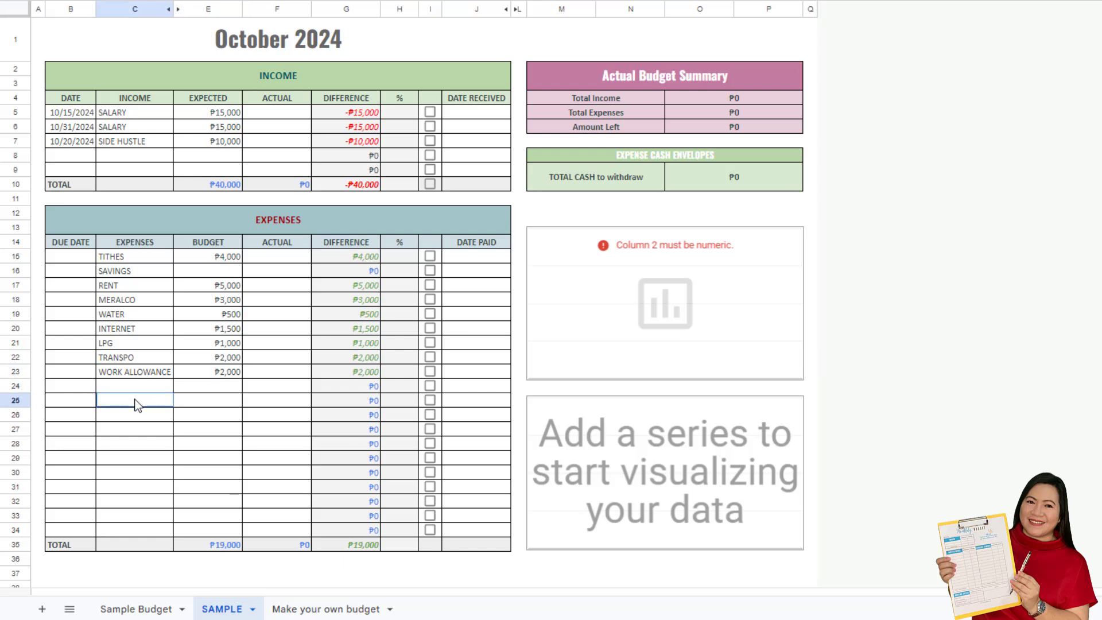
Add FAMILY SUPPORT as the expense directly below WORK ALLOWANCE with a budget of 2,000
{"action": "left_click", "coordinate": [135, 386]}
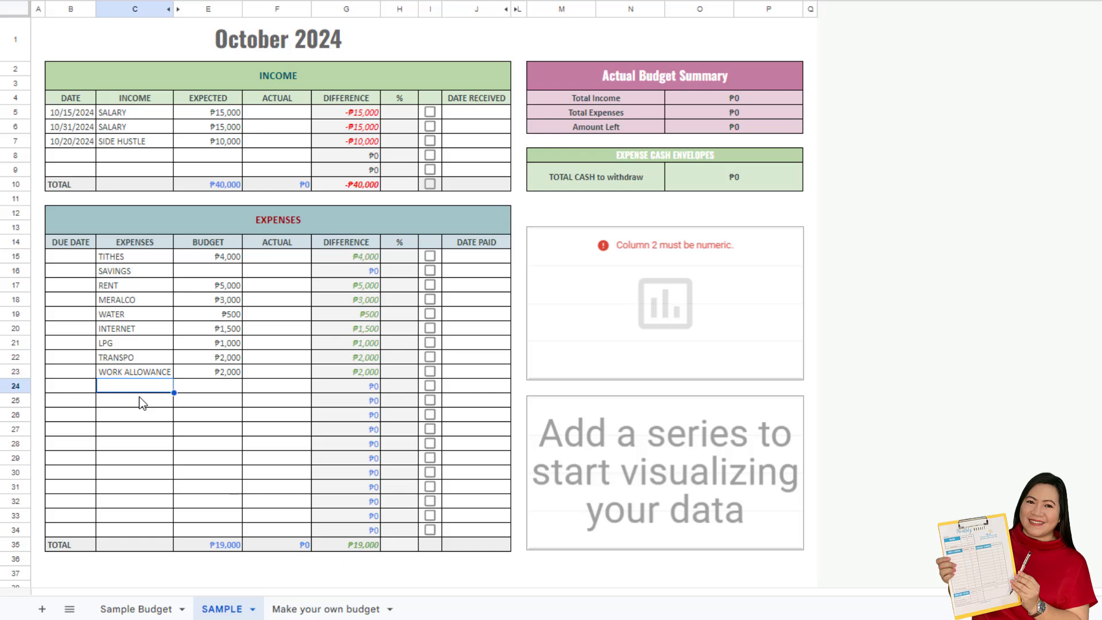
{"action": "type", "text": "FAMILY SU"}
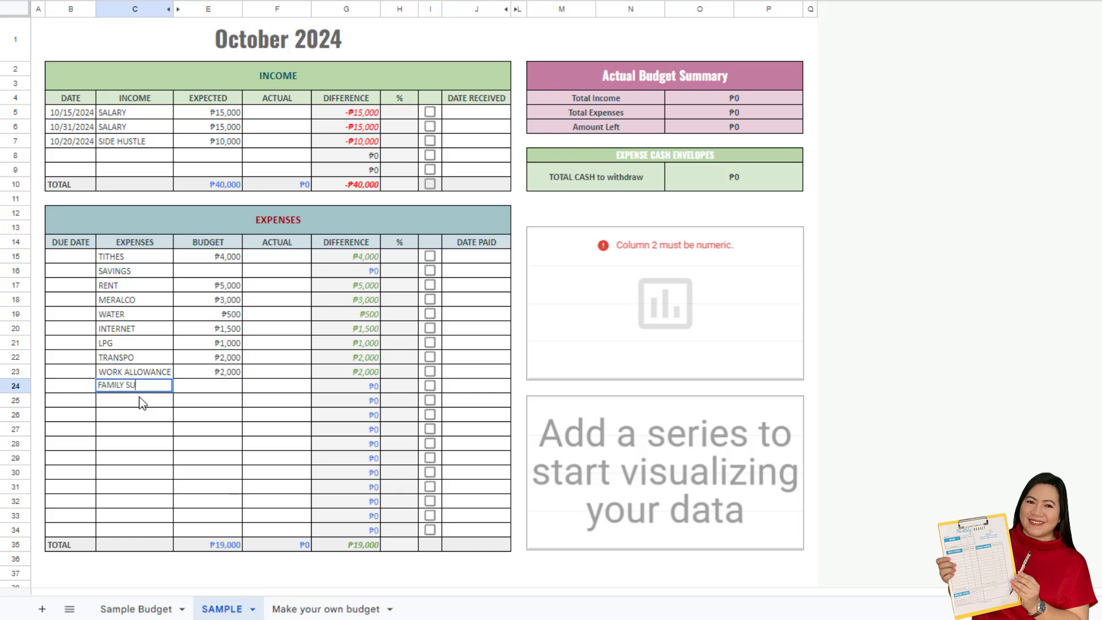
{"action": "type", "text": "PPORT"}
{"action": "key", "text": "Tab"}
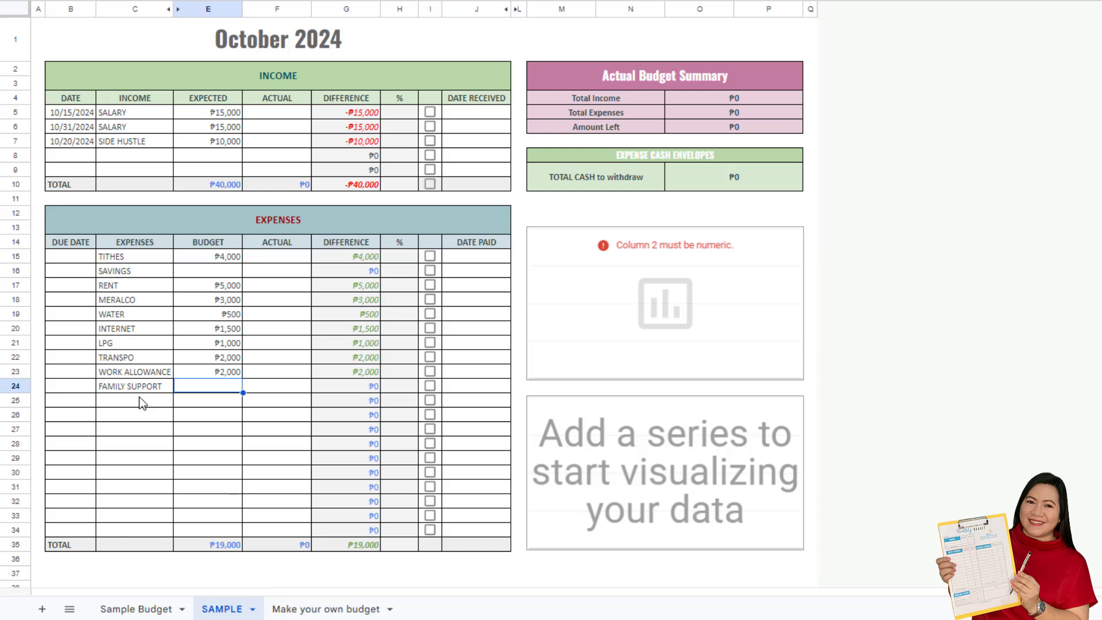
{"action": "type", "text": "2,000"}
{"action": "key", "text": "Return"}
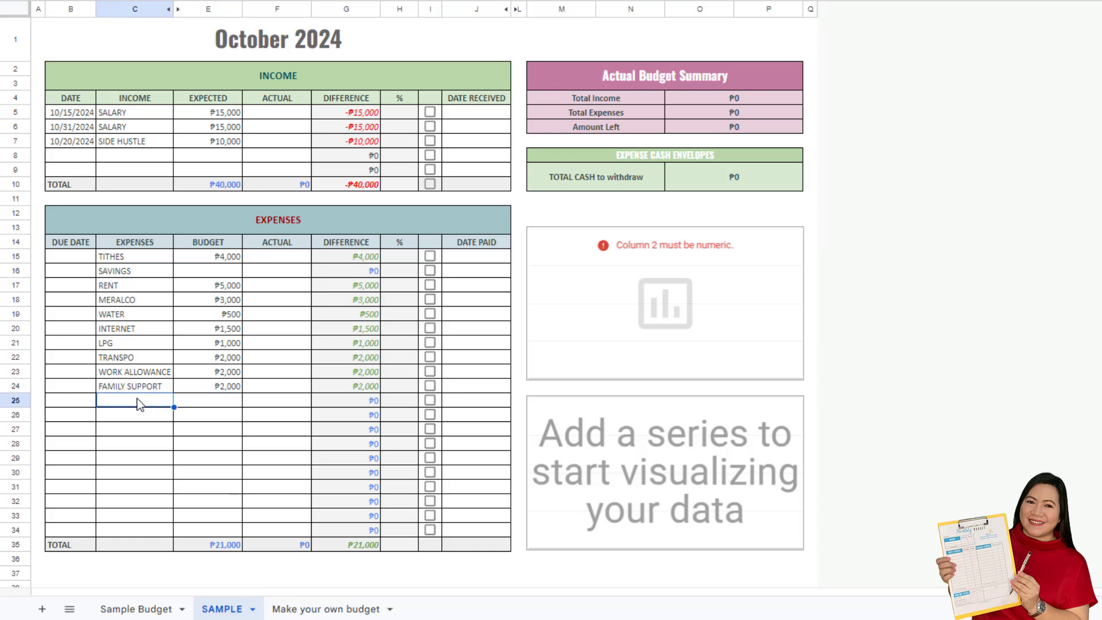
Add DAD and MOM to the expenses list below FAMILY SUPPORT, each with a budget of 1000
{"action": "type", "text": "DAD"}
{"action": "key", "text": "Tab"}
{"action": "type", "text": "1000"}
{"action": "key", "text": "Return"}
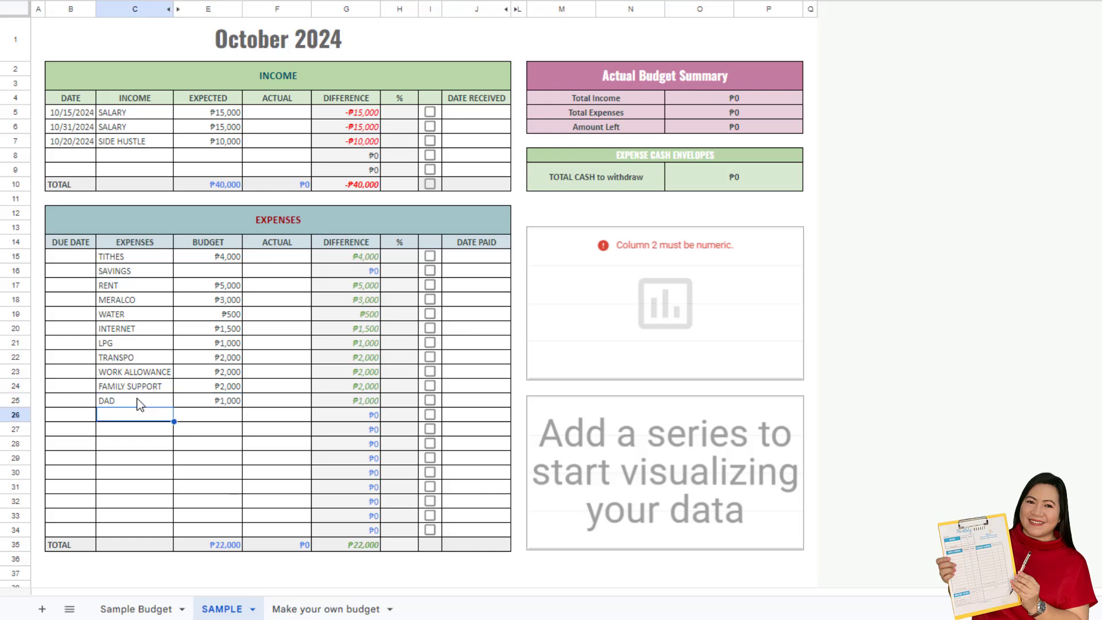
{"action": "type", "text": "MOM"}
{"action": "key", "text": "Tab"}
{"action": "type", "text": "1000"}
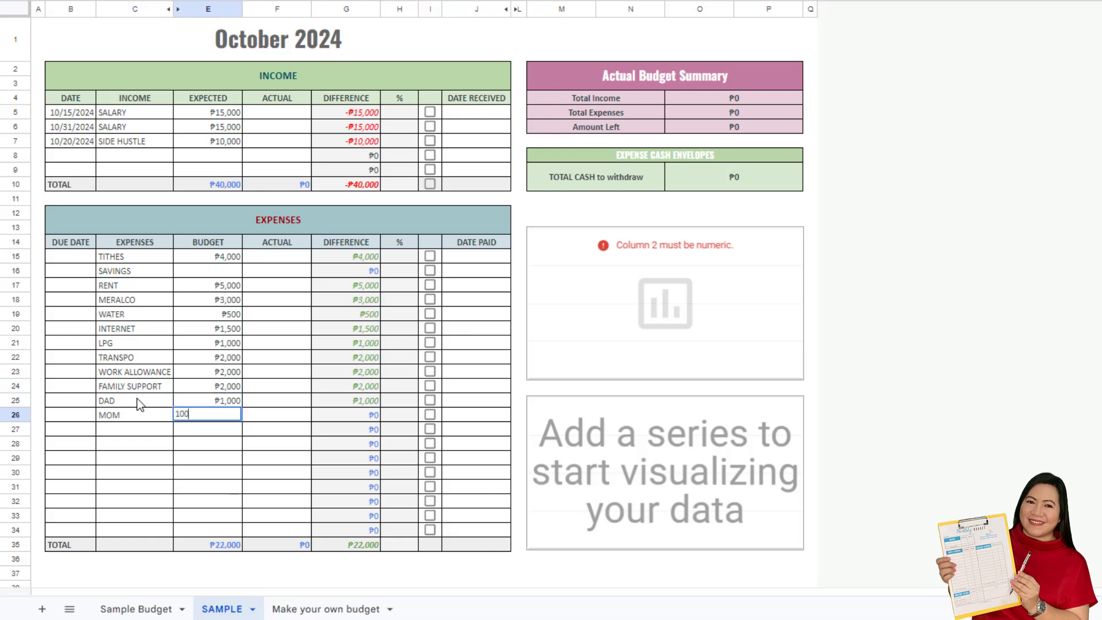
{"action": "key", "text": "Return"}
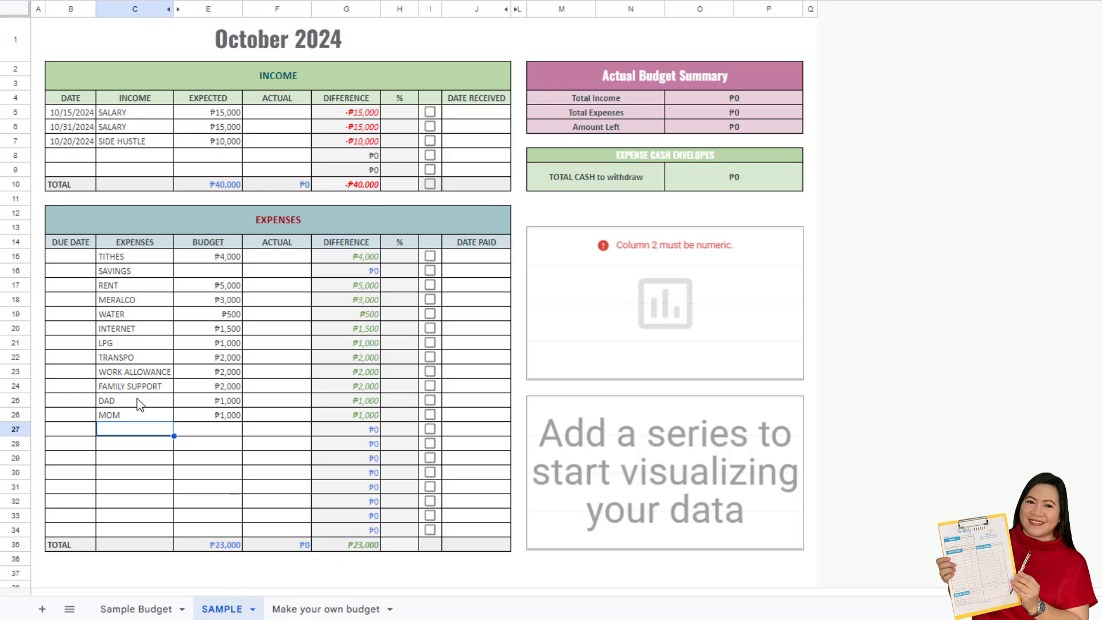
Add KIDS as the expense directly below MOM with a budget of 1000
{"action": "type", "text": "KIDS"}
{"action": "key", "text": "Tab"}
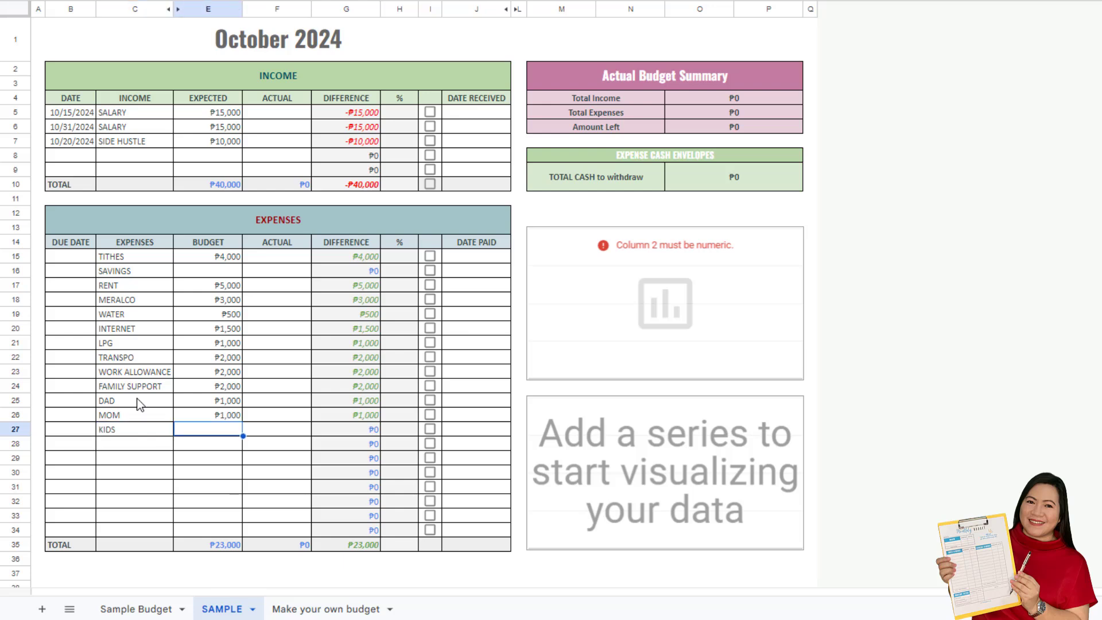
{"action": "type", "text": "1000"}
{"action": "key", "text": "Return"}
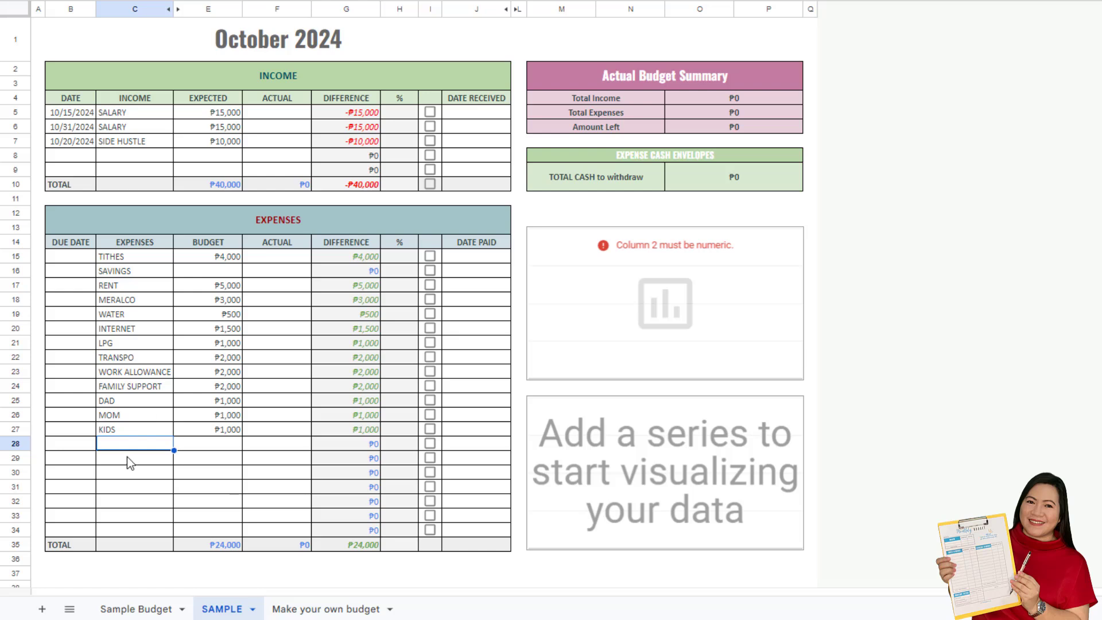
Enter FOOD and GROCERIES as the expense names in the two rows below KIDS
{"action": "type", "text": "FOOD"}
{"action": "key", "text": "Return"}
{"action": "type", "text": "GROCERIES"}
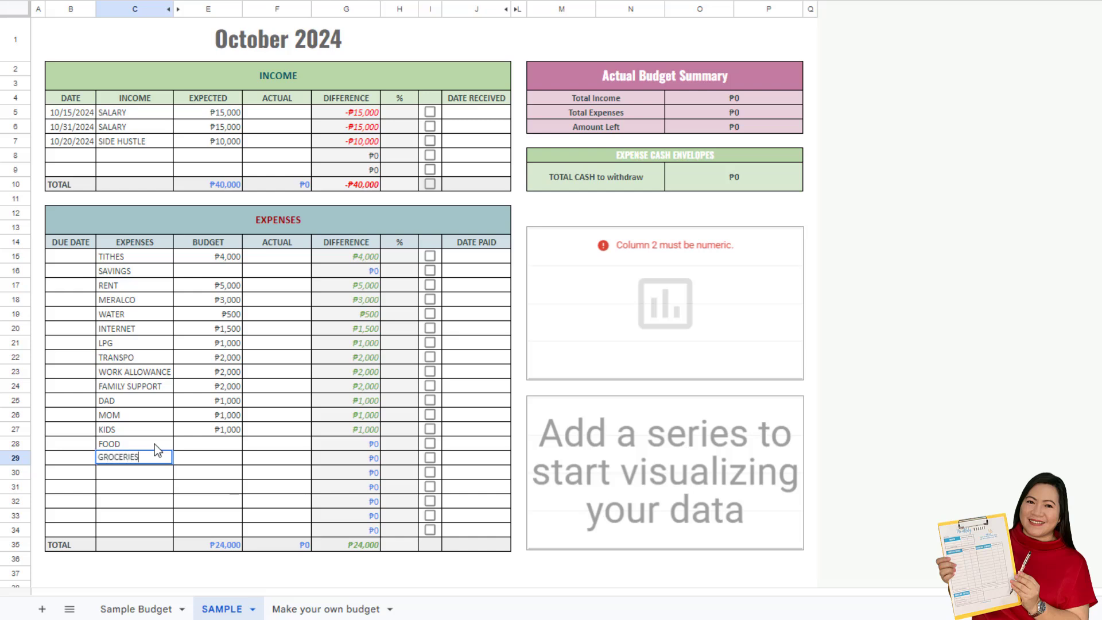
{"action": "key", "text": "Return"}
Set the budget to 5000 for FOOD and 3,000 for GROCERIES
{"action": "left_click", "coordinate": [155, 443]}
{"action": "left_click", "coordinate": [198, 445]}
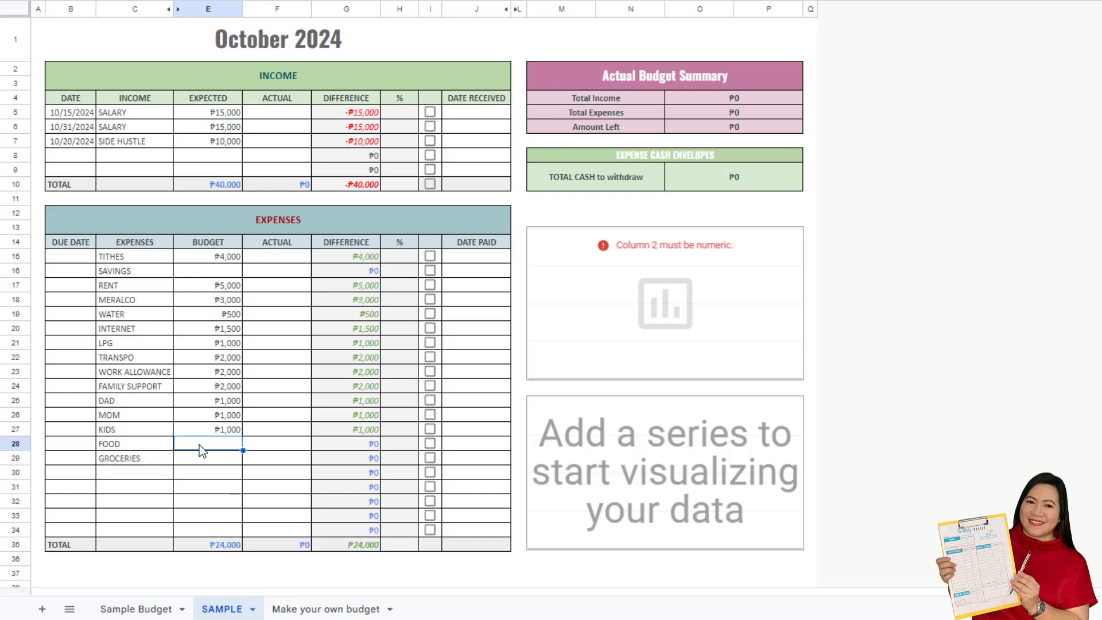
{"action": "left_click", "coordinate": [161, 448]}
{"action": "left_click", "coordinate": [202, 448]}
{"action": "type", "text": "5000"}
{"action": "key", "text": "Return"}
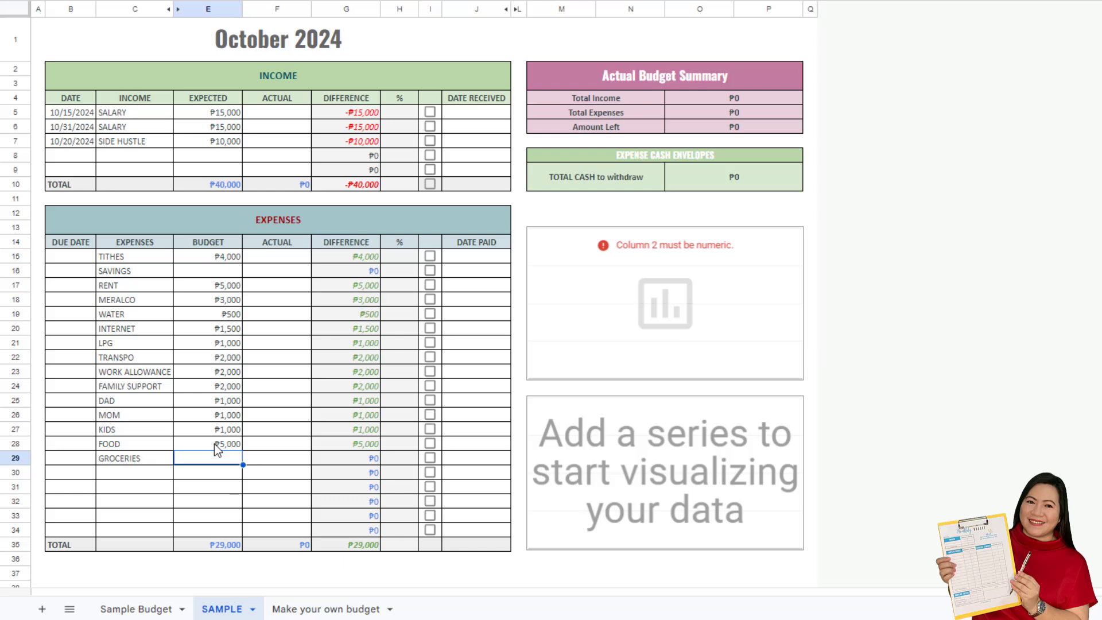
{"action": "type", "text": "3,000"}
{"action": "key", "text": "Return"}
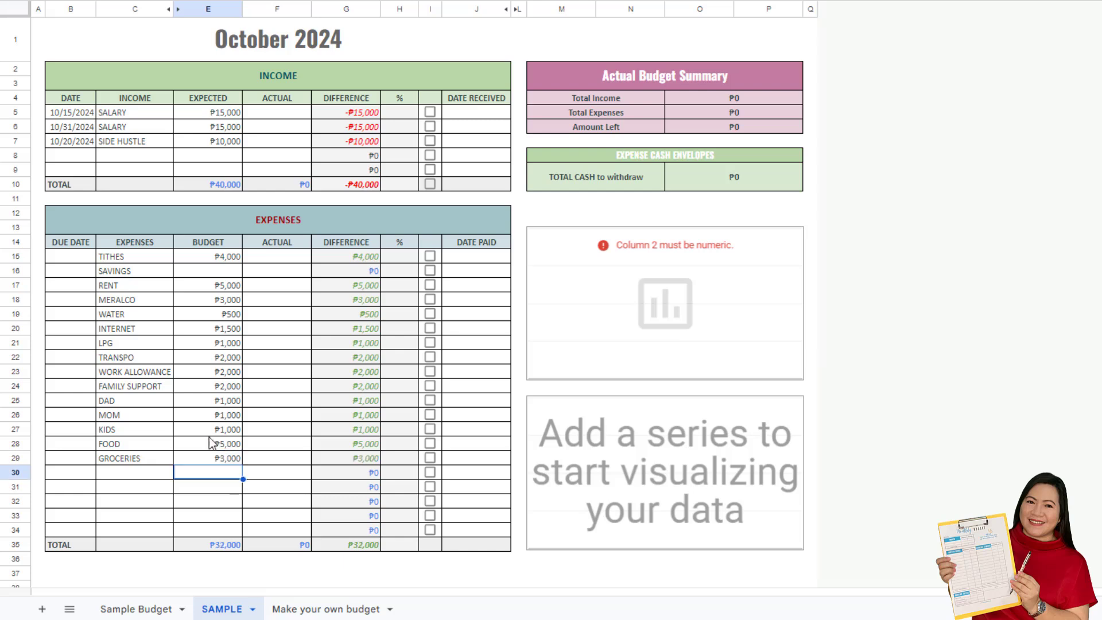
Add MISC as the expense directly below GROCERIES with a budget of 3000
{"action": "left_click", "coordinate": [126, 477]}
{"action": "type", "text": "MISC"}
{"action": "key", "text": "Tab"}
{"action": "type", "text": "3000"}
{"action": "key", "text": "Return"}
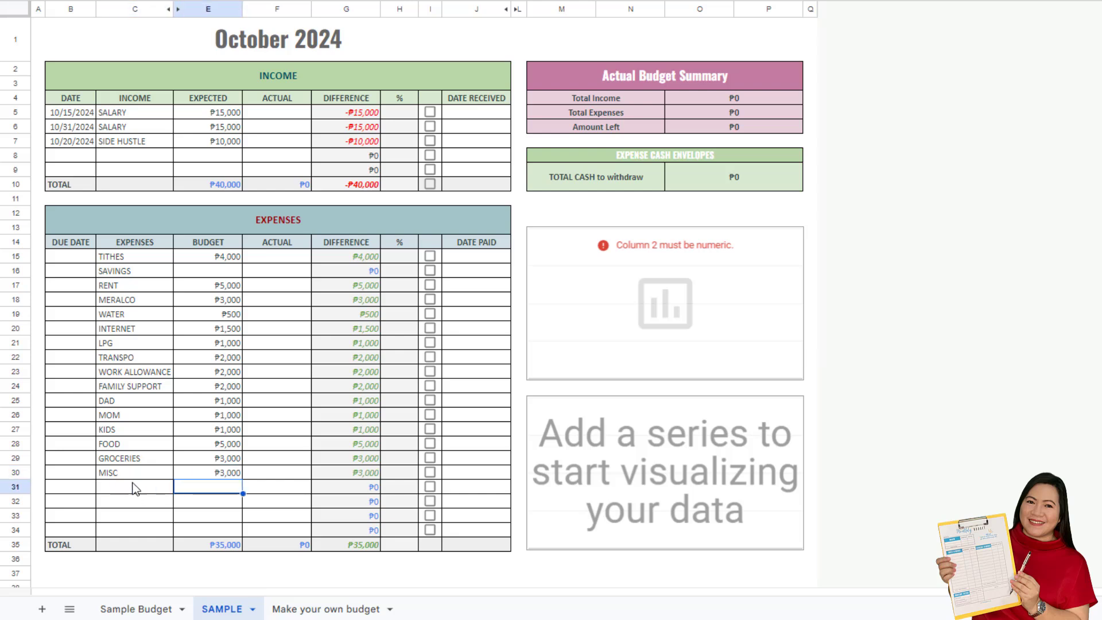
{"action": "key", "text": "Up"}
{"action": "left_click", "coordinate": [216, 502]}
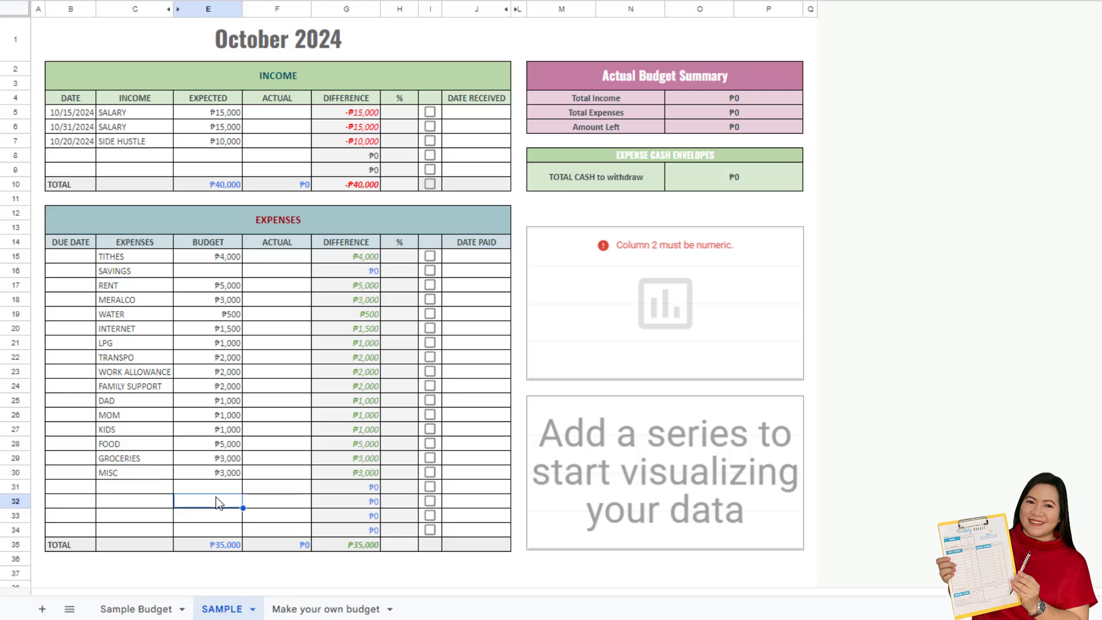
{"action": "left_click", "coordinate": [212, 491]}
{"action": "left_click", "coordinate": [211, 505]}
{"action": "left_click", "coordinate": [147, 507]}
{"action": "left_click", "coordinate": [81, 503]}
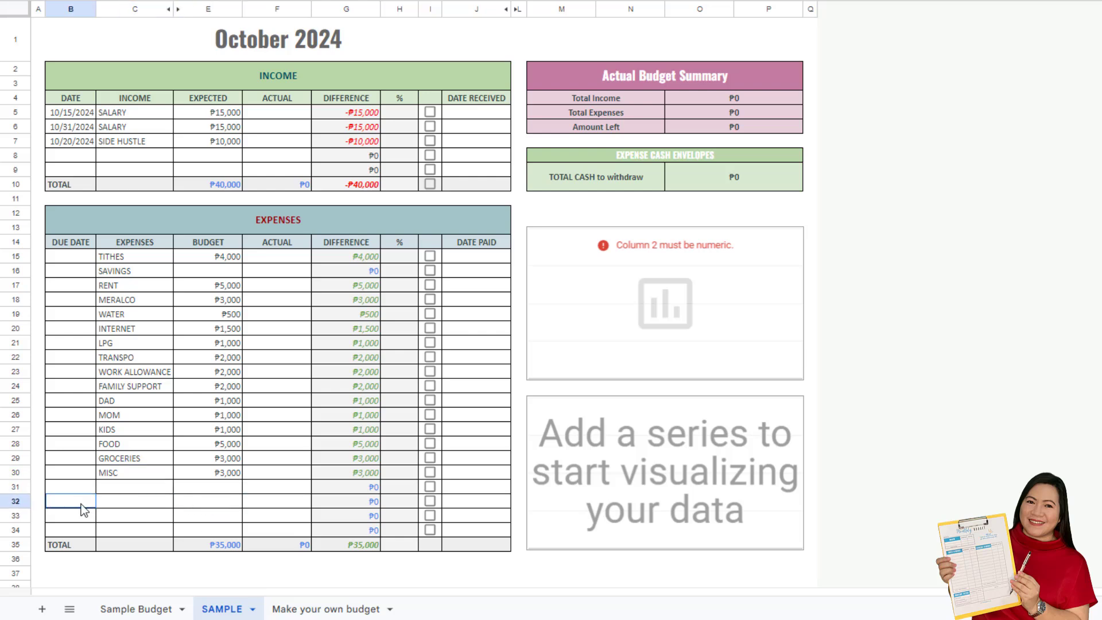
{"action": "left_click", "coordinate": [146, 502]}
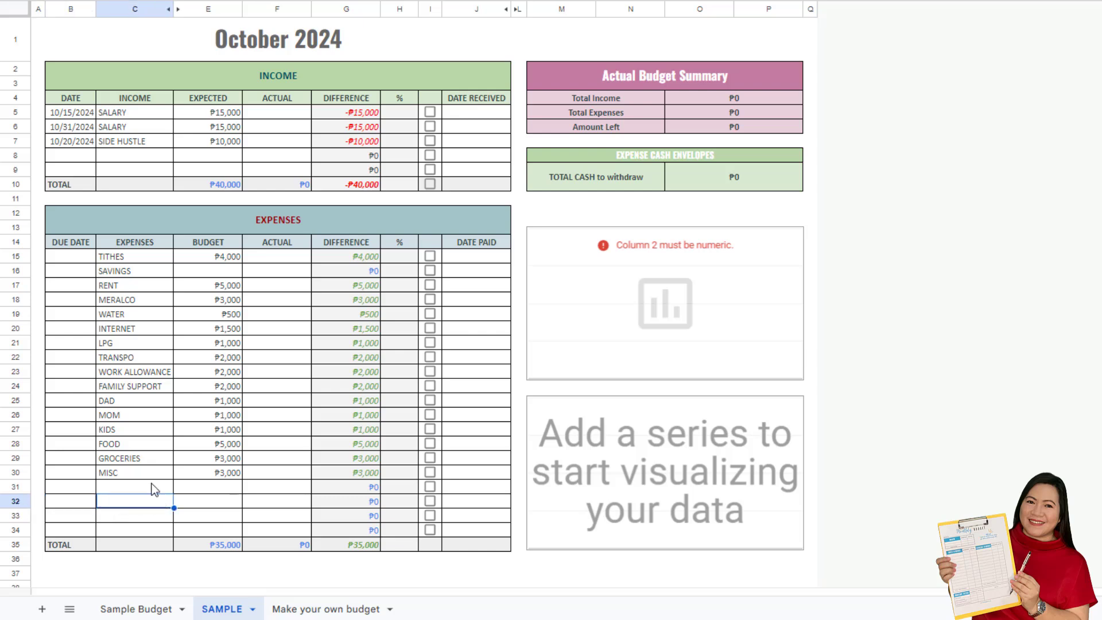
{"action": "left_click", "coordinate": [145, 473]}
{"action": "left_click", "coordinate": [195, 475]}
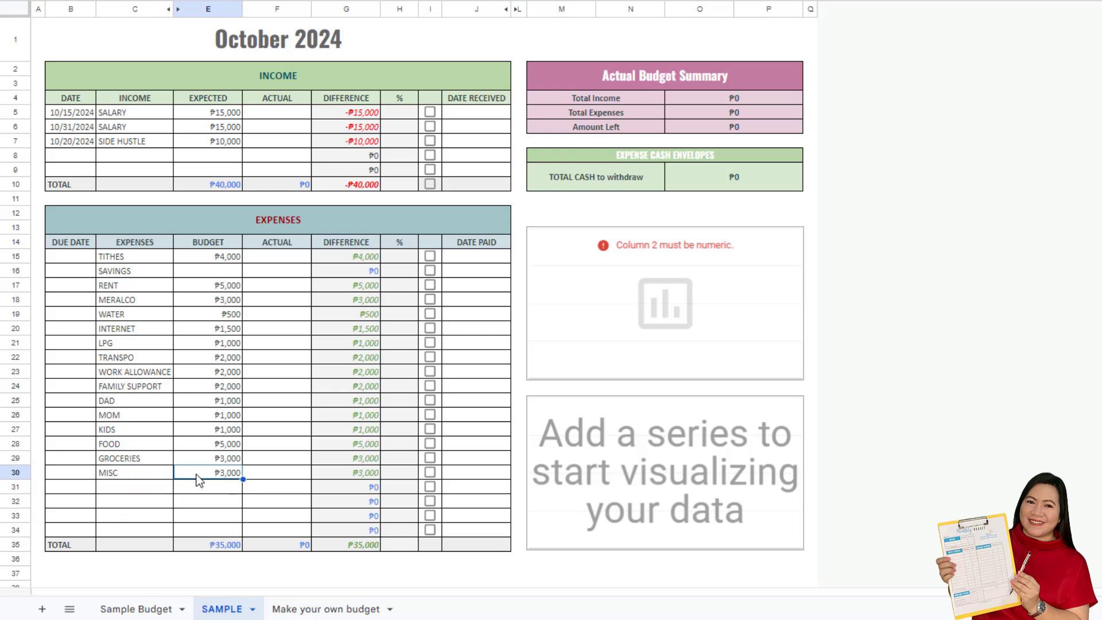
{"action": "left_click", "coordinate": [135, 476]}
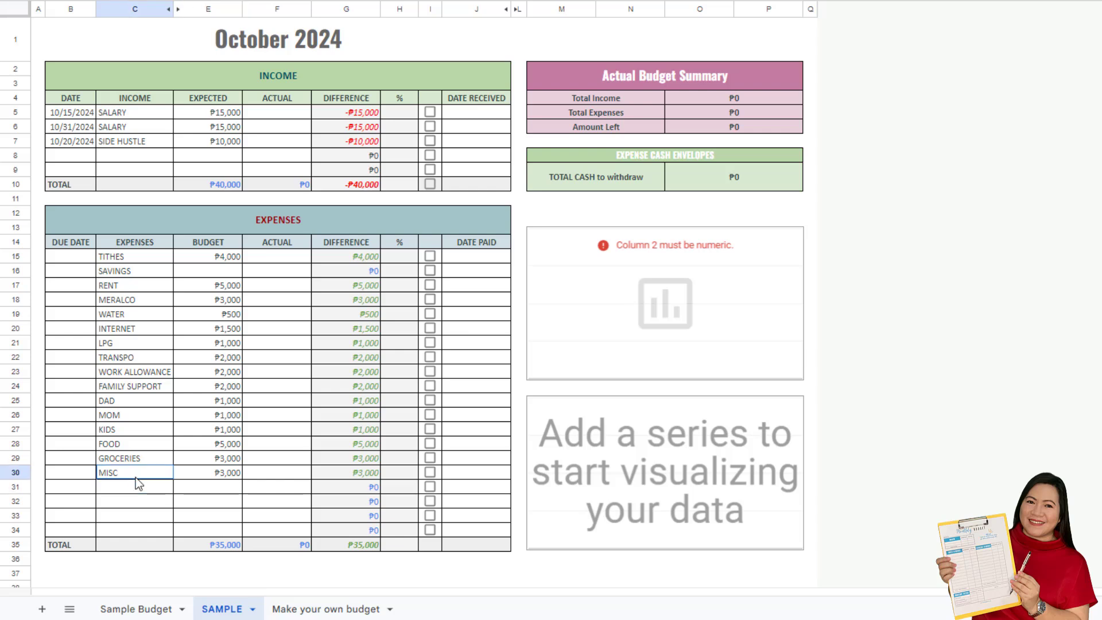
{"action": "left_click", "coordinate": [239, 493]}
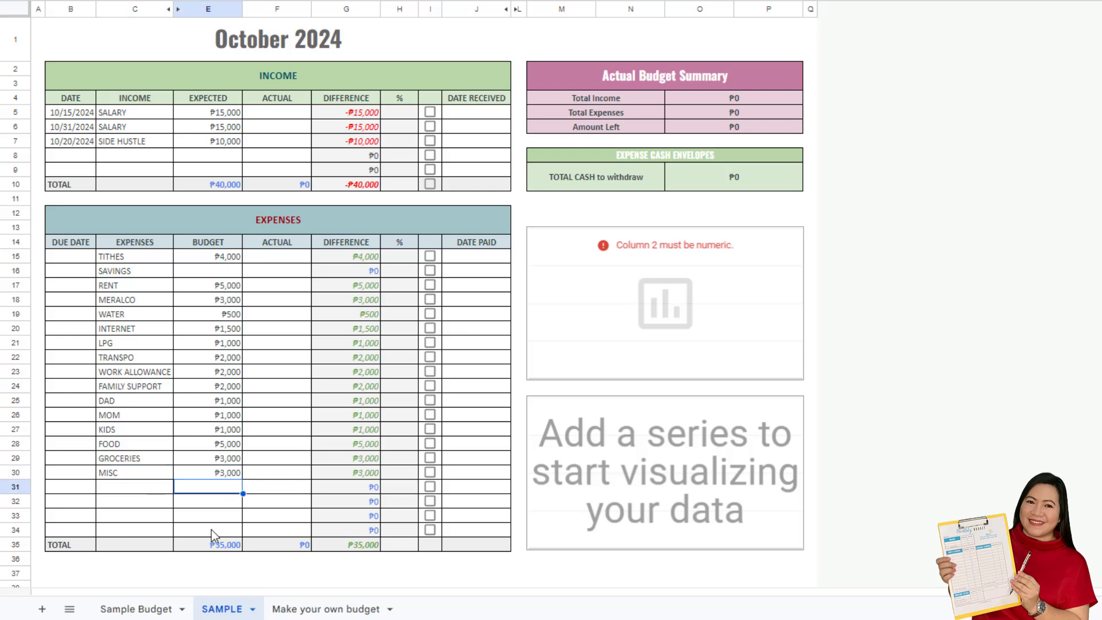
Fill in the blank SAVINGS budget in the expenses table with 5000
{"action": "left_click", "coordinate": [221, 271]}
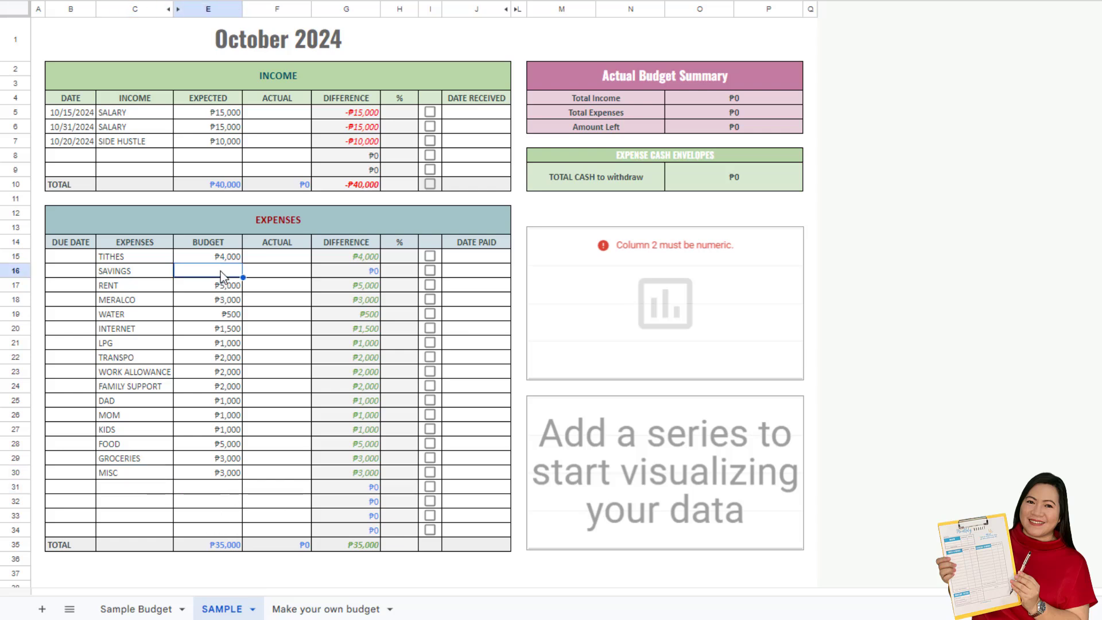
{"action": "left_click", "coordinate": [228, 546]}
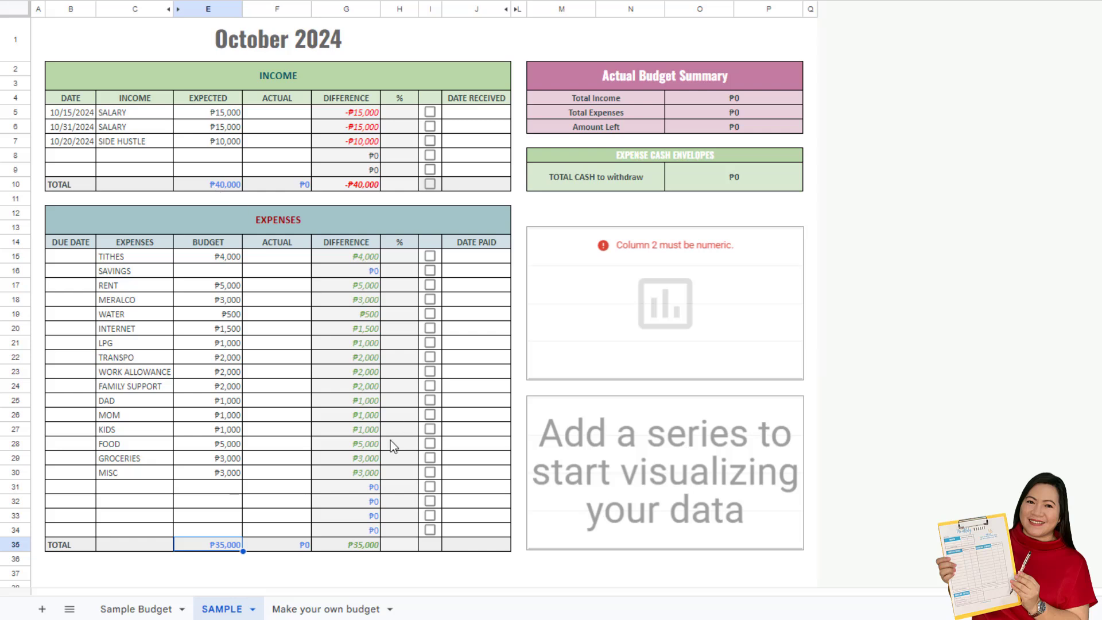
{"action": "left_click", "coordinate": [239, 275]}
{"action": "type", "text": "5000"}
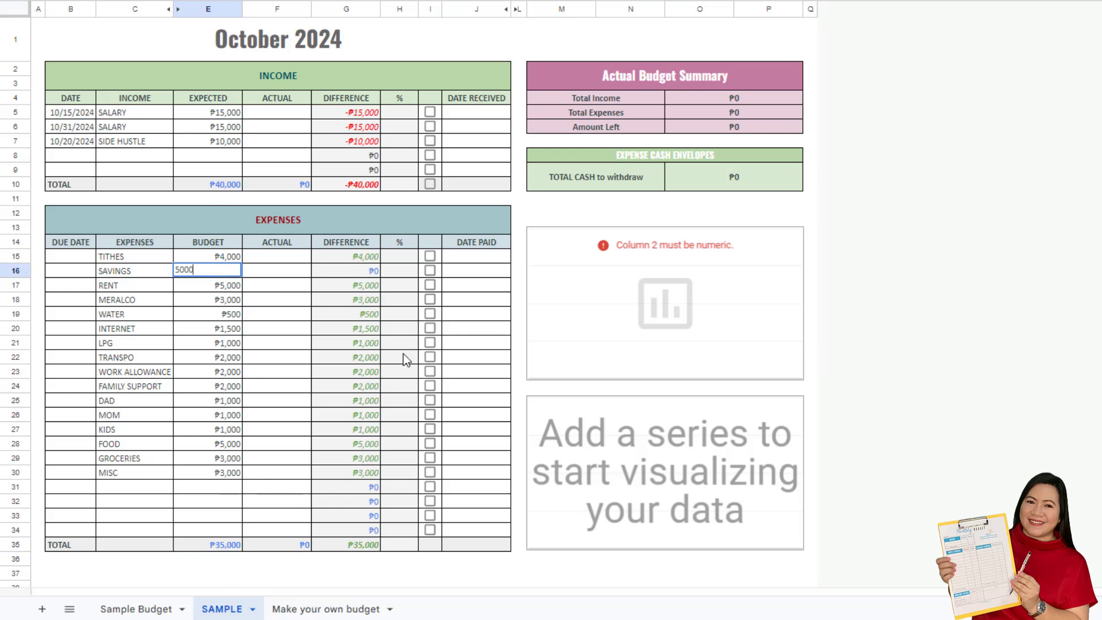
{"action": "key", "text": "Return"}
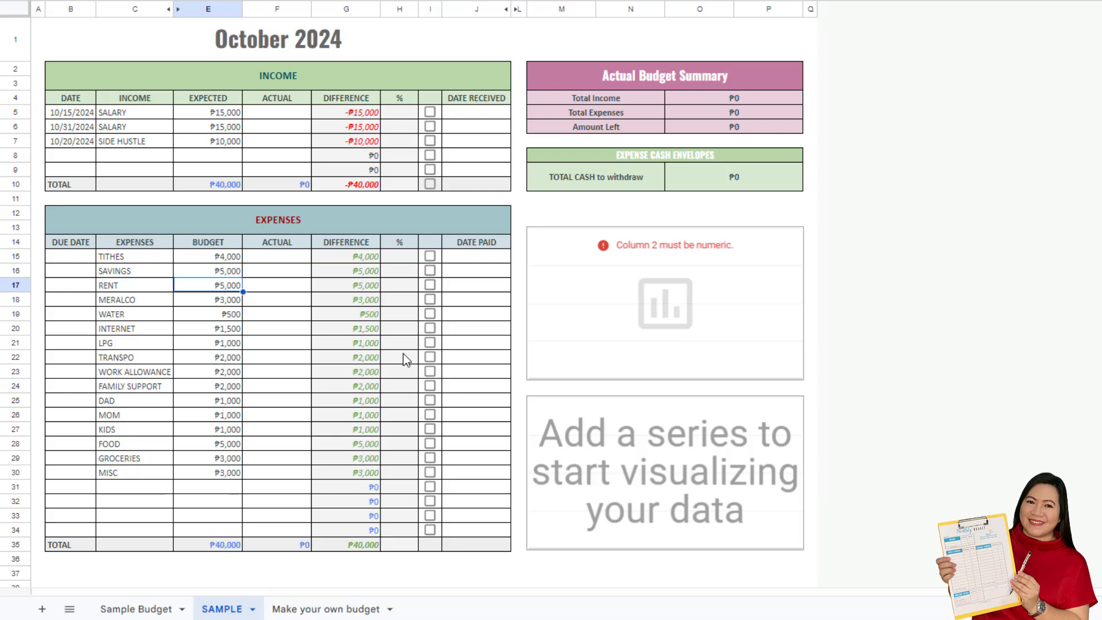
Review the budgeted amounts of the listed expenses, from TITHES down to MISC, and the budget total
{"action": "left_click", "coordinate": [240, 472]}
{"action": "left_click", "coordinate": [224, 263]}
{"action": "left_click", "coordinate": [227, 271]}
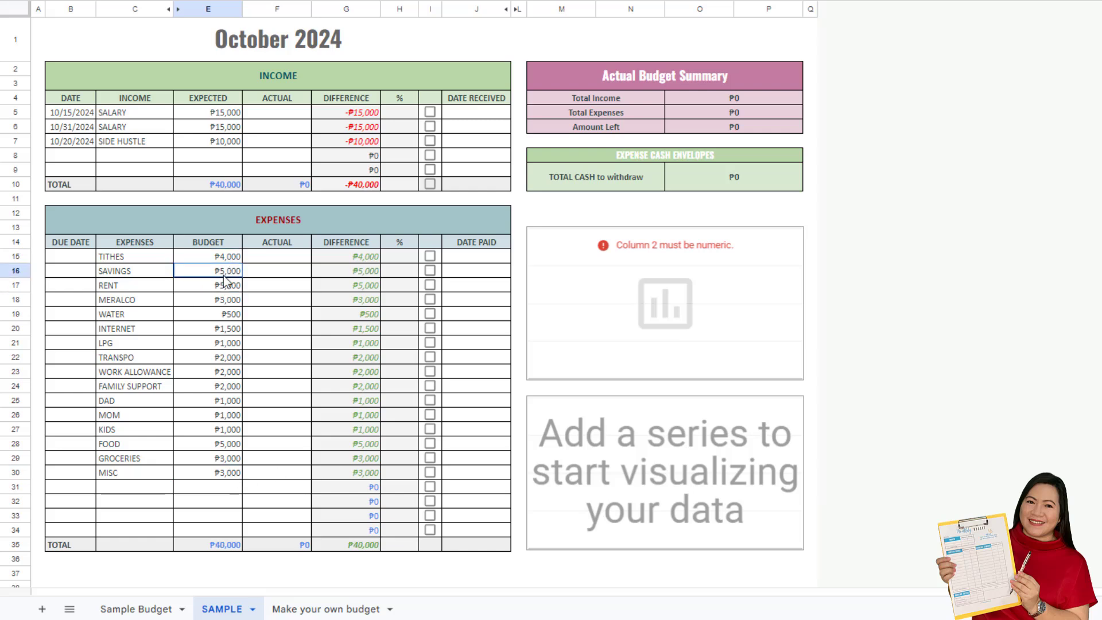
{"action": "left_click_drag", "start_coordinate": [205, 289], "coordinate": [214, 473]}
{"action": "left_click", "coordinate": [199, 497]}
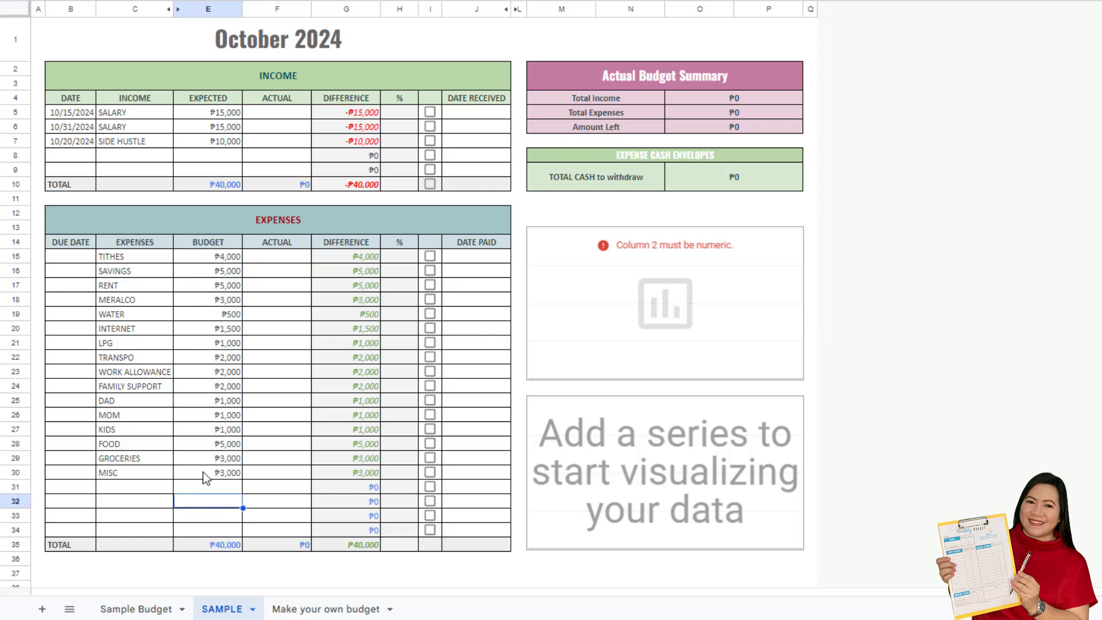
{"action": "left_click", "coordinate": [207, 463]}
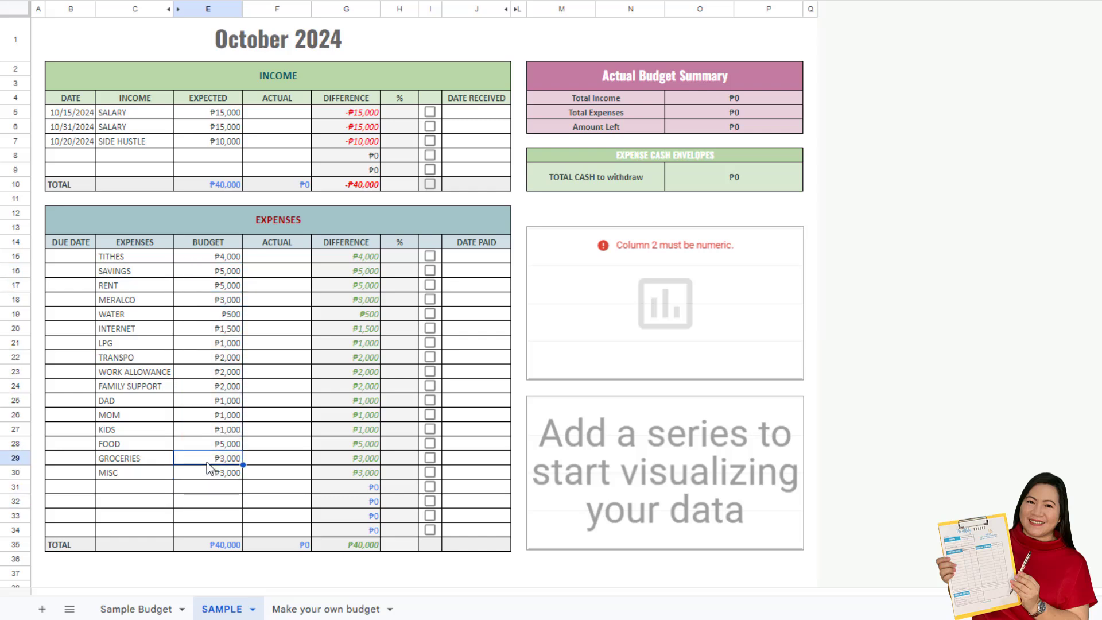
{"action": "left_click", "coordinate": [210, 430]}
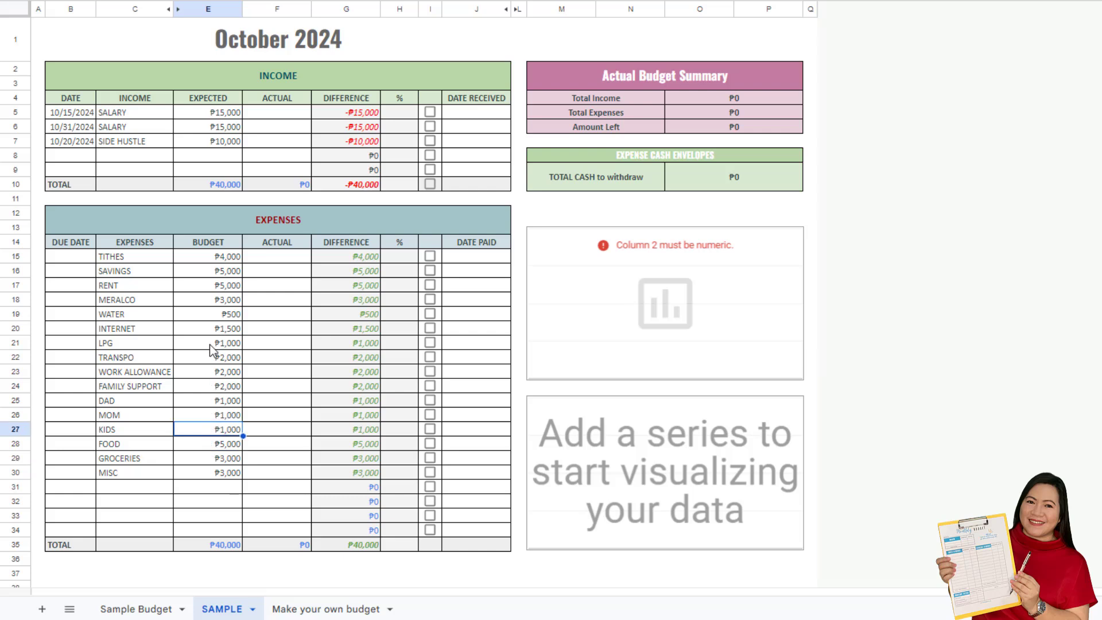
{"action": "left_click", "coordinate": [208, 330]}
{"action": "left_click", "coordinate": [210, 371]}
{"action": "left_click", "coordinate": [195, 476]}
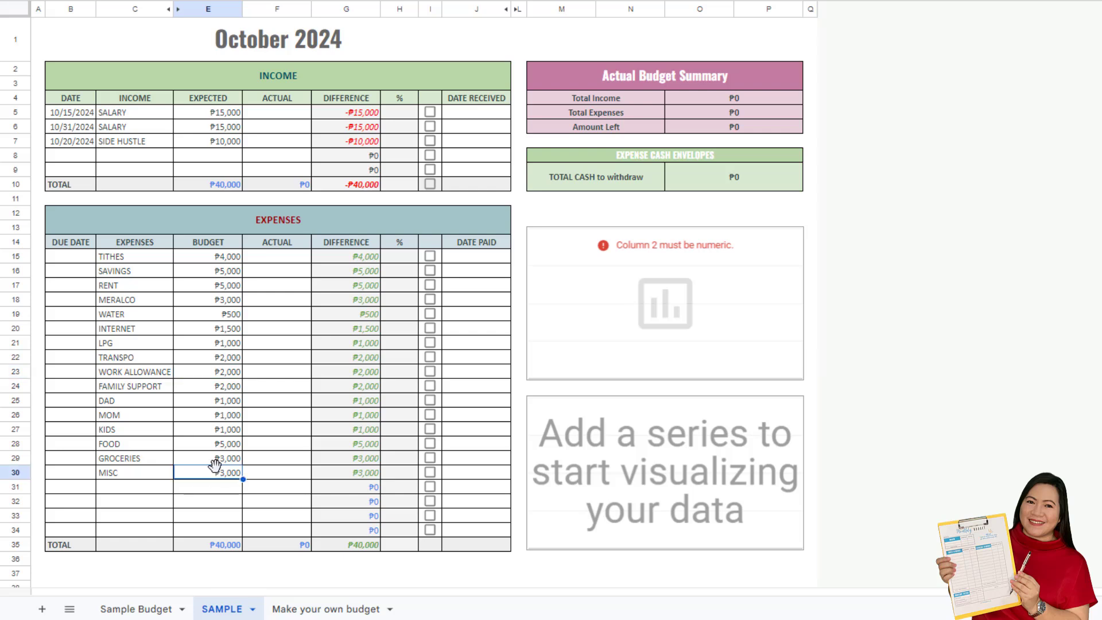
{"action": "left_click", "coordinate": [206, 501]}
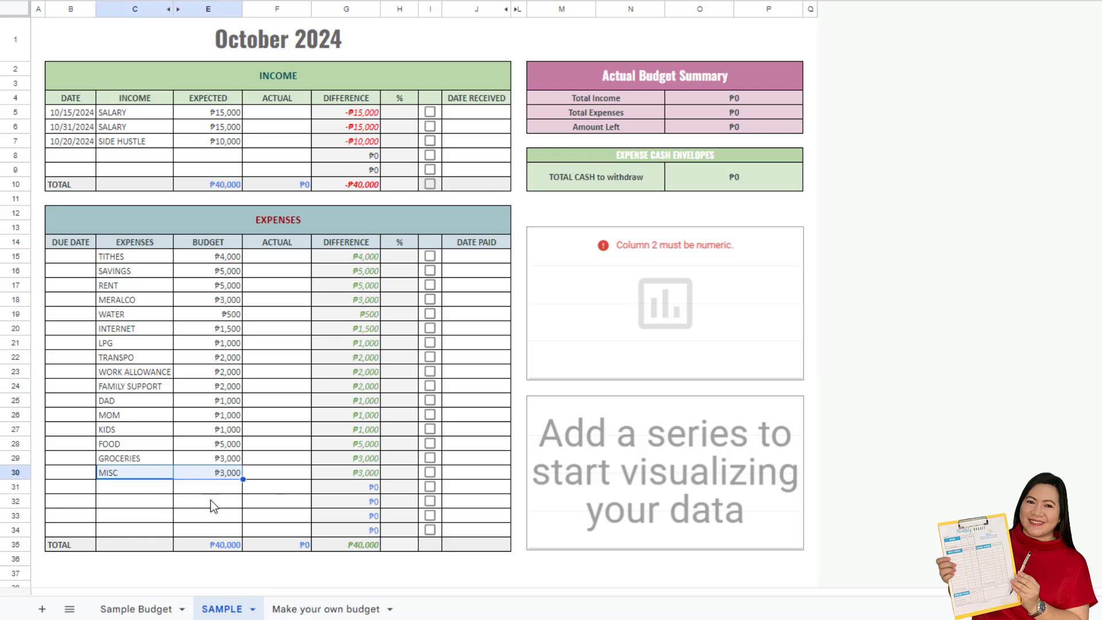
{"action": "left_click", "coordinate": [217, 475]}
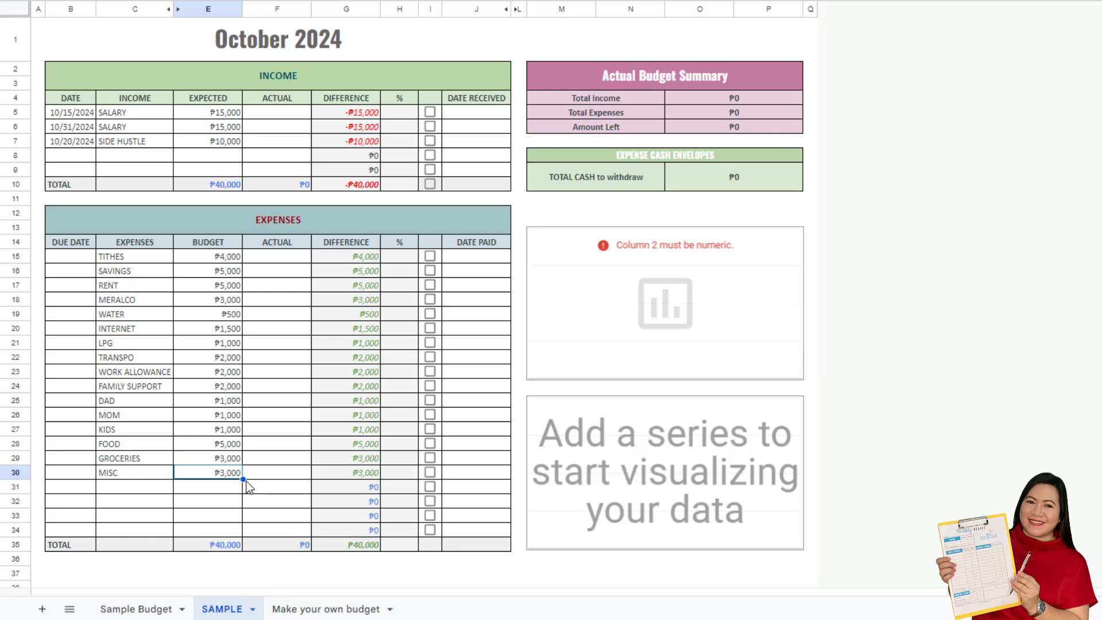
{"action": "left_click", "coordinate": [233, 512]}
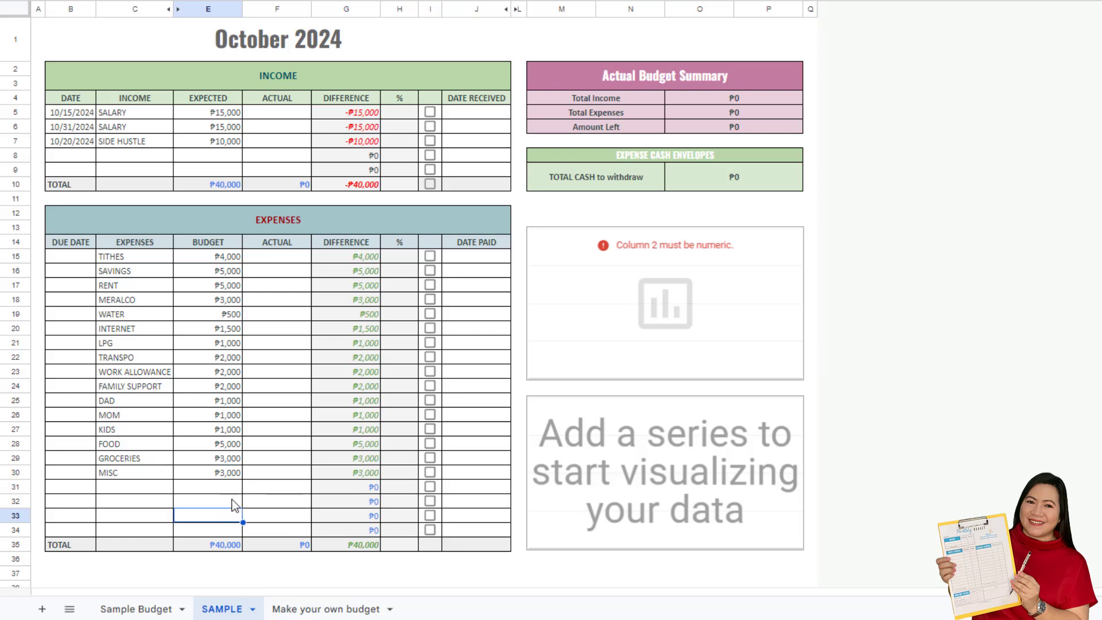
{"action": "left_click_drag", "start_coordinate": [127, 258], "coordinate": [222, 372]}
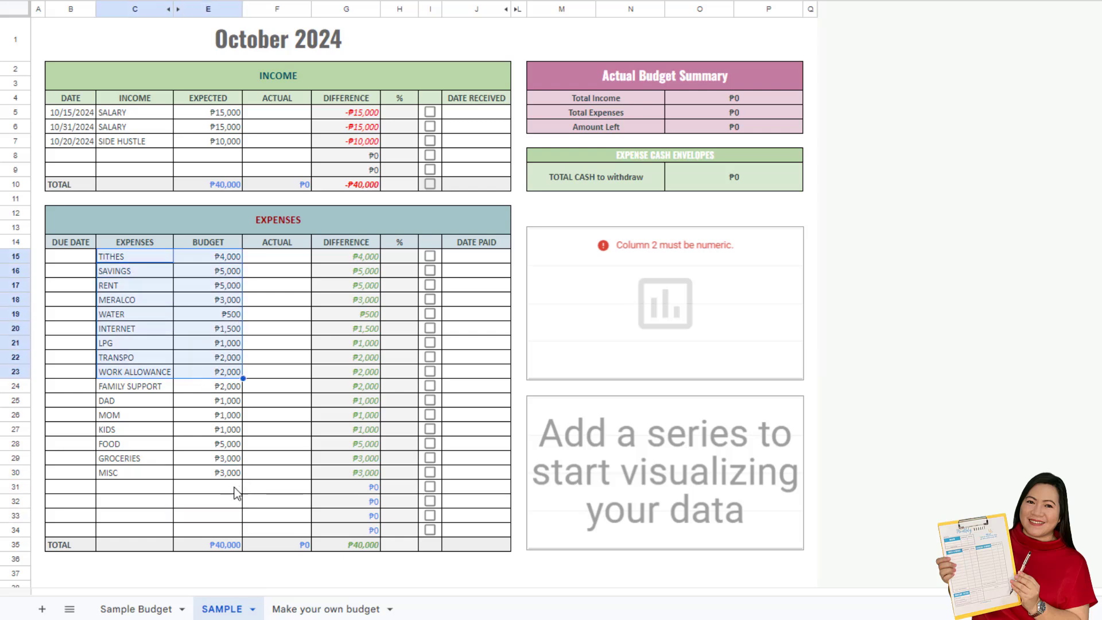
{"action": "left_click", "coordinate": [214, 540]}
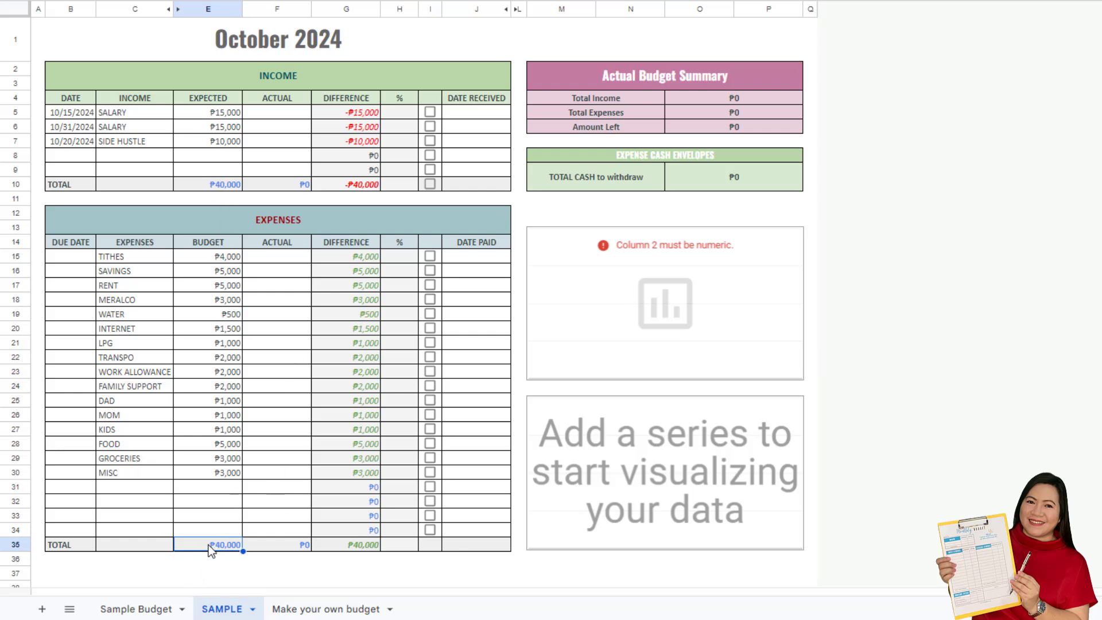
{"action": "left_click", "coordinate": [277, 241]}
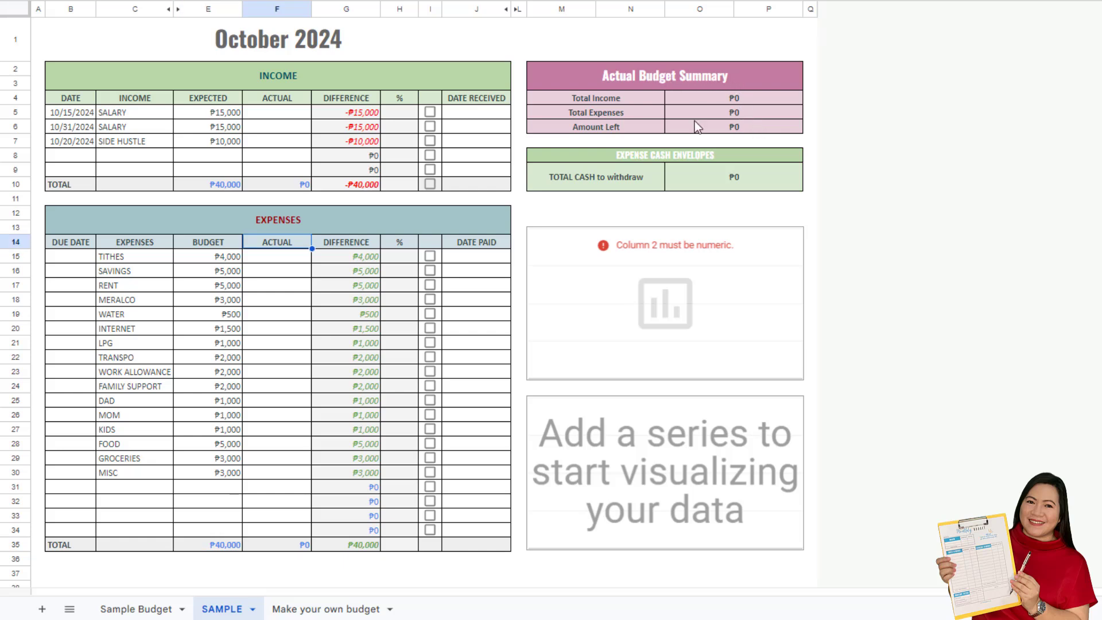
Enter the actual income as 16000 and 15,500 for the two SALARY rows and 5000 for SIDE HUSTLE
{"action": "left_click", "coordinate": [277, 114]}
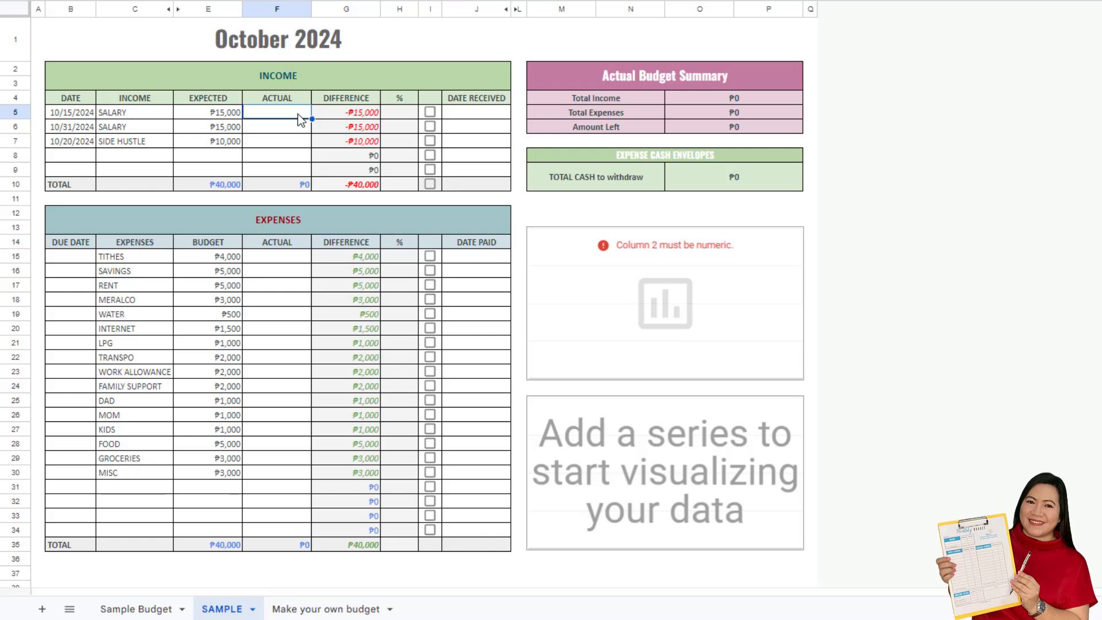
{"action": "type", "text": "16000"}
{"action": "key", "text": "Return"}
{"action": "type", "text": "1"}
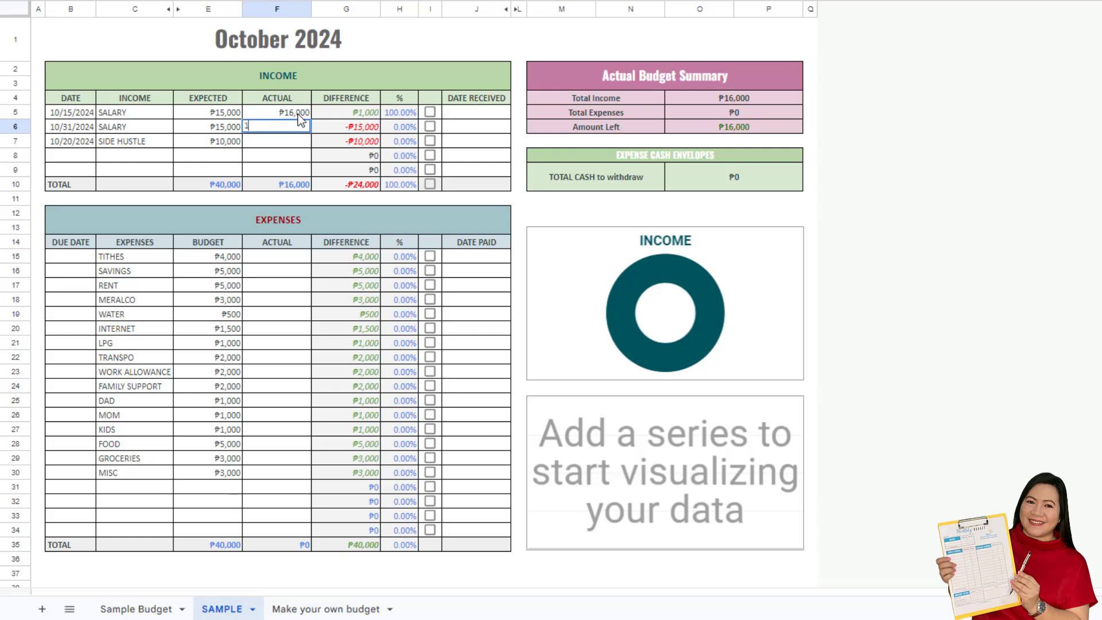
{"action": "type", "text": "5,500"}
{"action": "key", "text": "Return"}
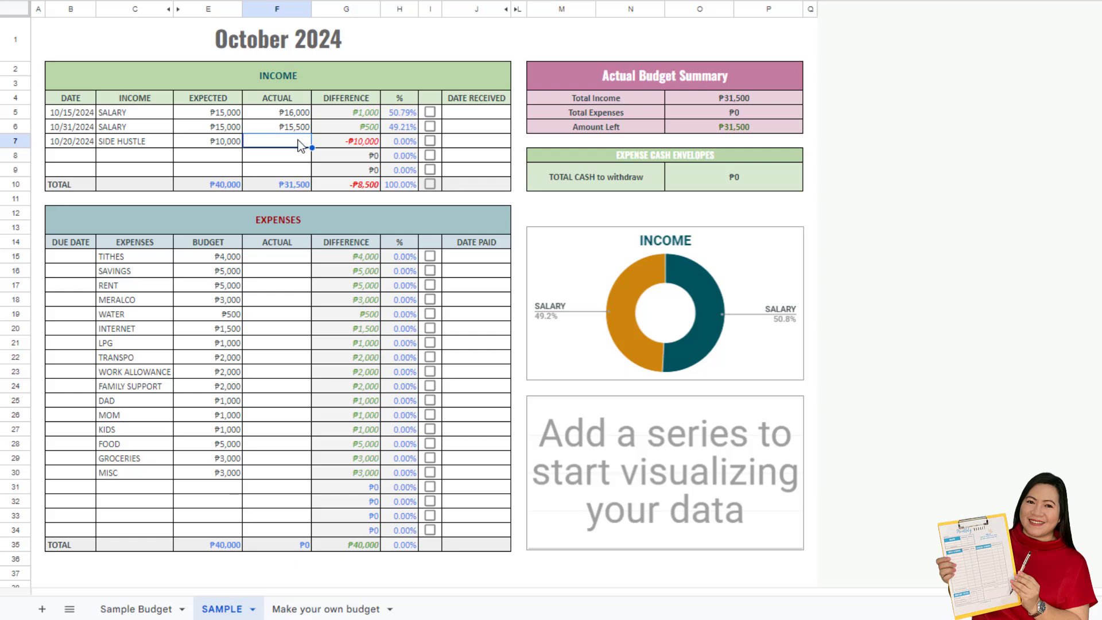
{"action": "type", "text": "5000"}
{"action": "key", "text": "Return"}
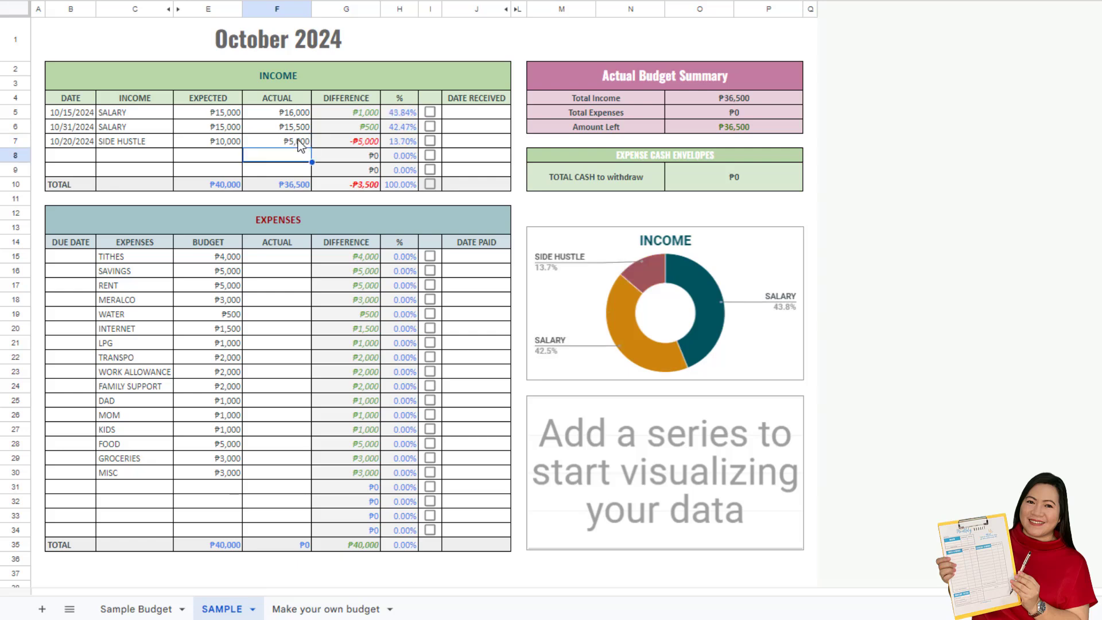
{"action": "left_click", "coordinate": [294, 185]}
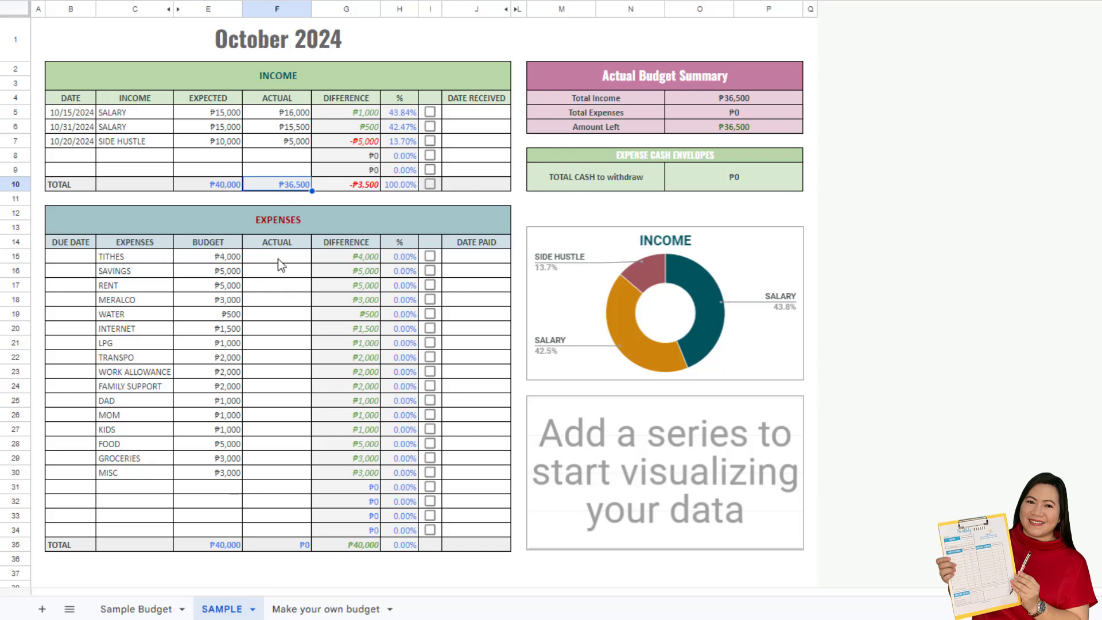
Enter the actual expenses for TITHES as 4000 and RENT as 5000, leaving SAVINGS blank
{"action": "left_click", "coordinate": [274, 303]}
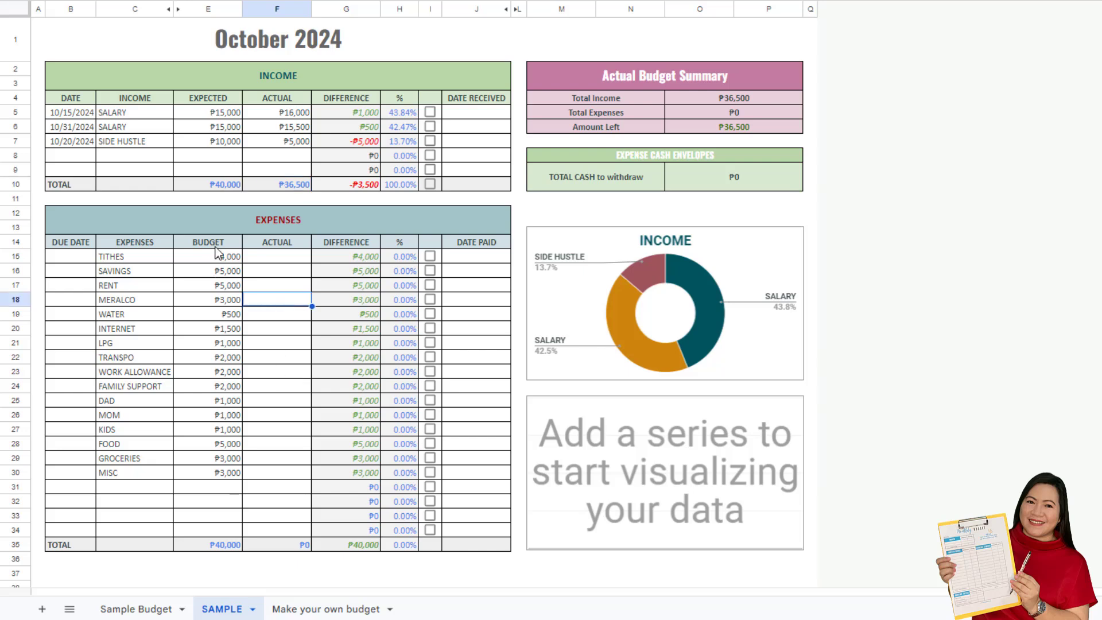
{"action": "left_click_drag", "start_coordinate": [218, 245], "coordinate": [215, 478]}
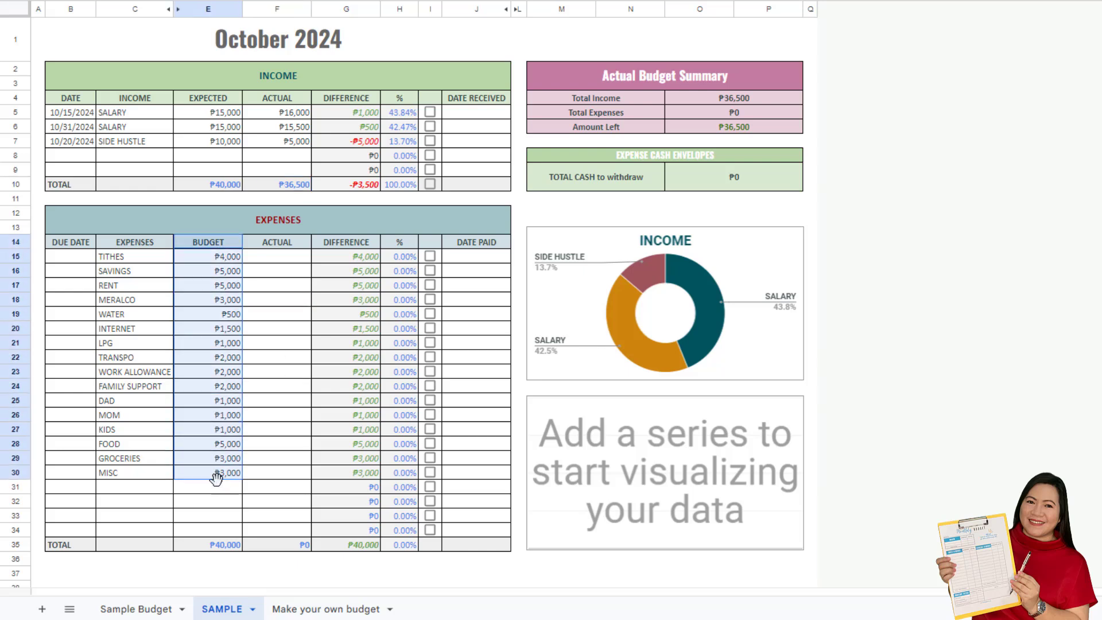
{"action": "left_click", "coordinate": [287, 256]}
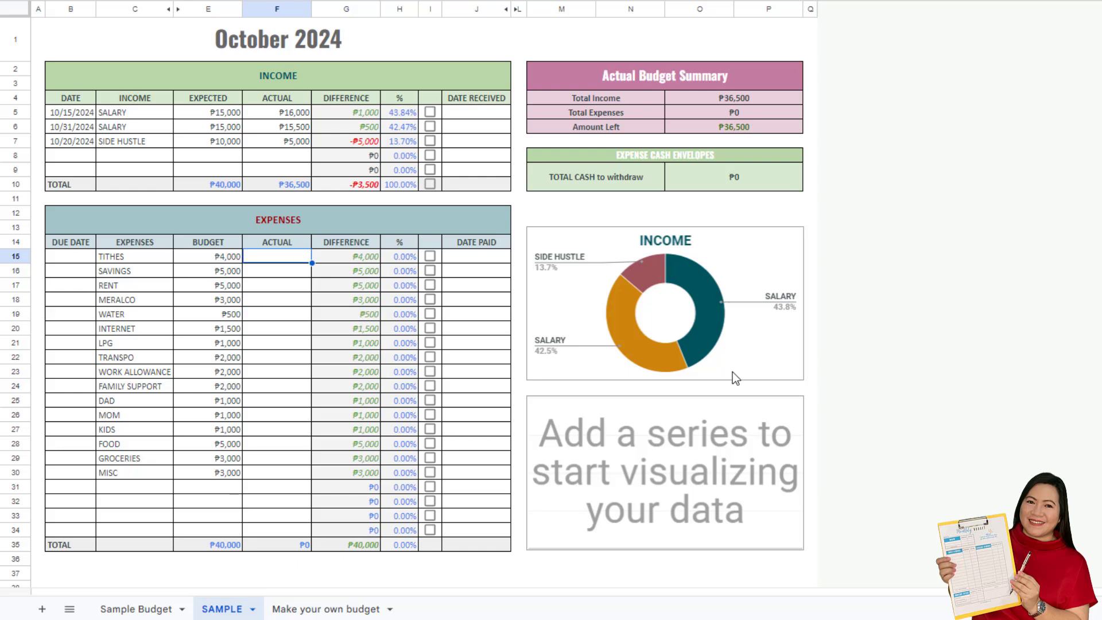
{"action": "type", "text": "4000"}
{"action": "key", "text": "Return"}
{"action": "key", "text": "Return"}
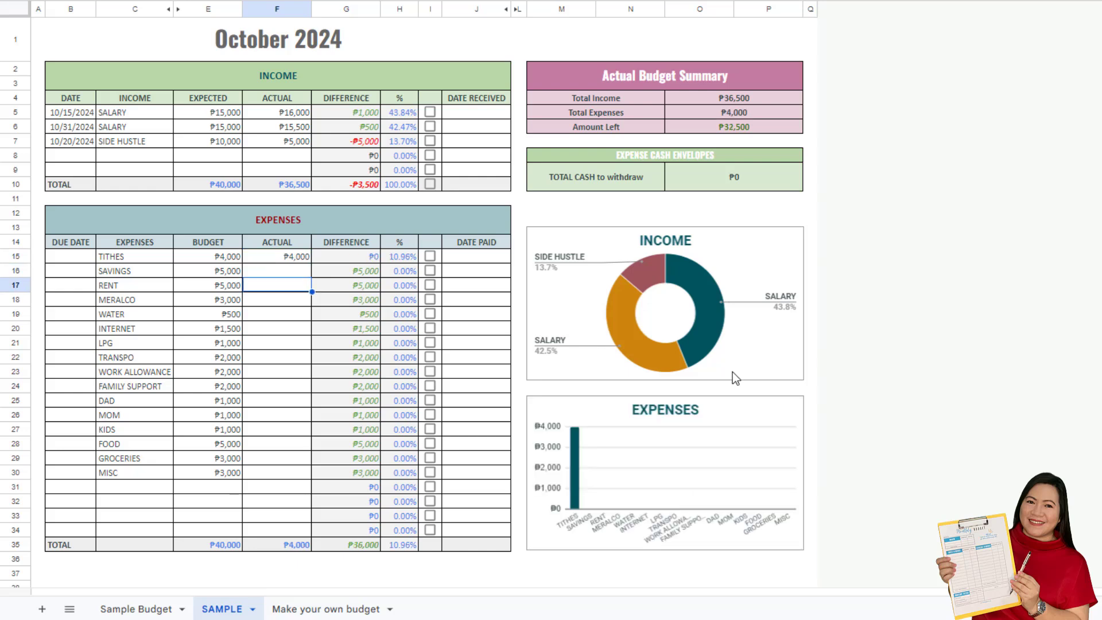
{"action": "type", "text": "5000"}
{"action": "key", "text": "Return"}
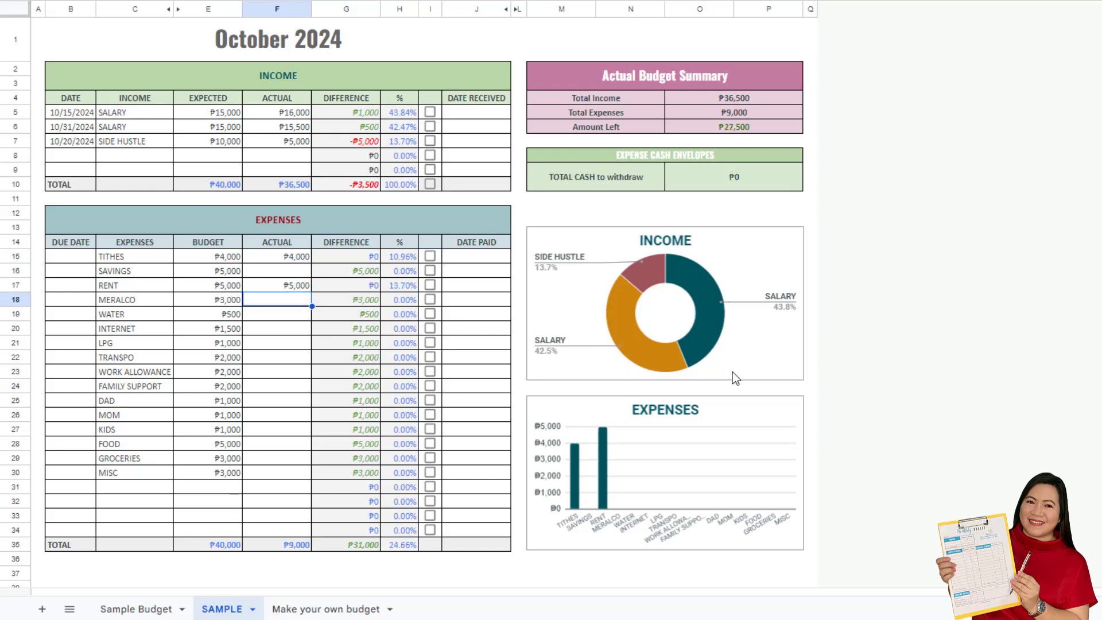
Enter the actual expenses for MERALCO as 2560, WATER as 450 and INTERNET as 1500
{"action": "type", "text": "2560"}
{"action": "key", "text": "Return"}
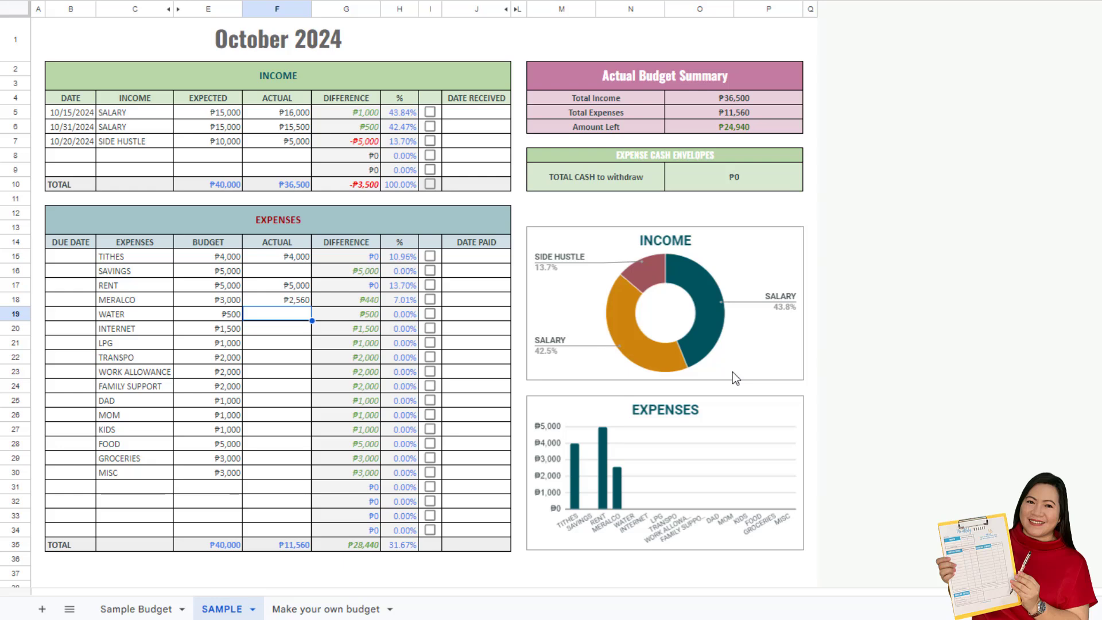
{"action": "type", "text": "450"}
{"action": "key", "text": "Return"}
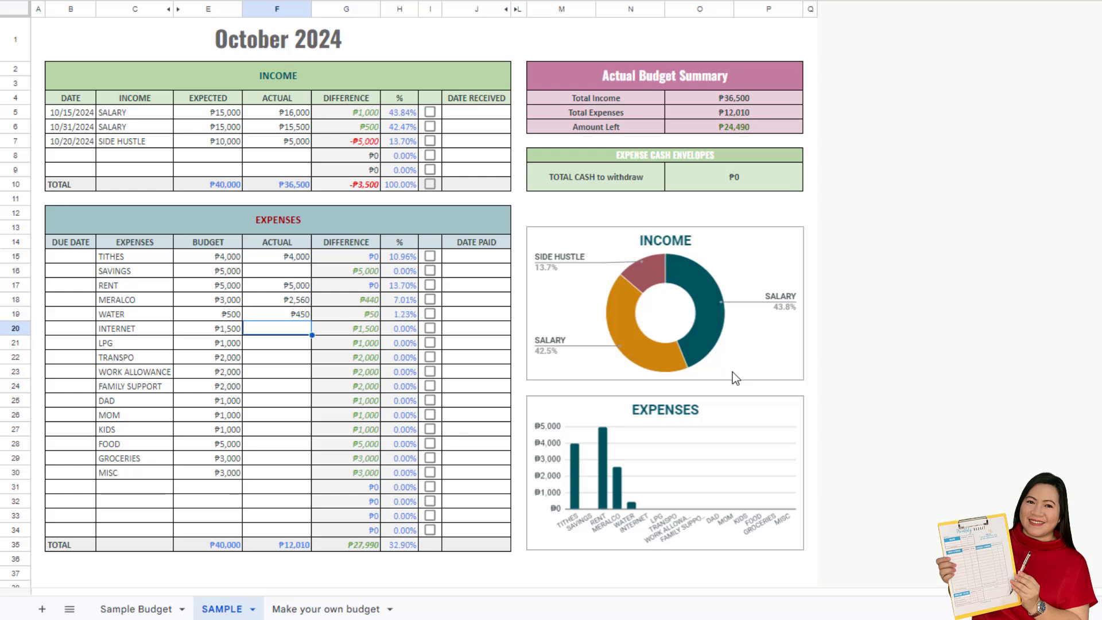
{"action": "type", "text": "1500"}
{"action": "key", "text": "Return"}
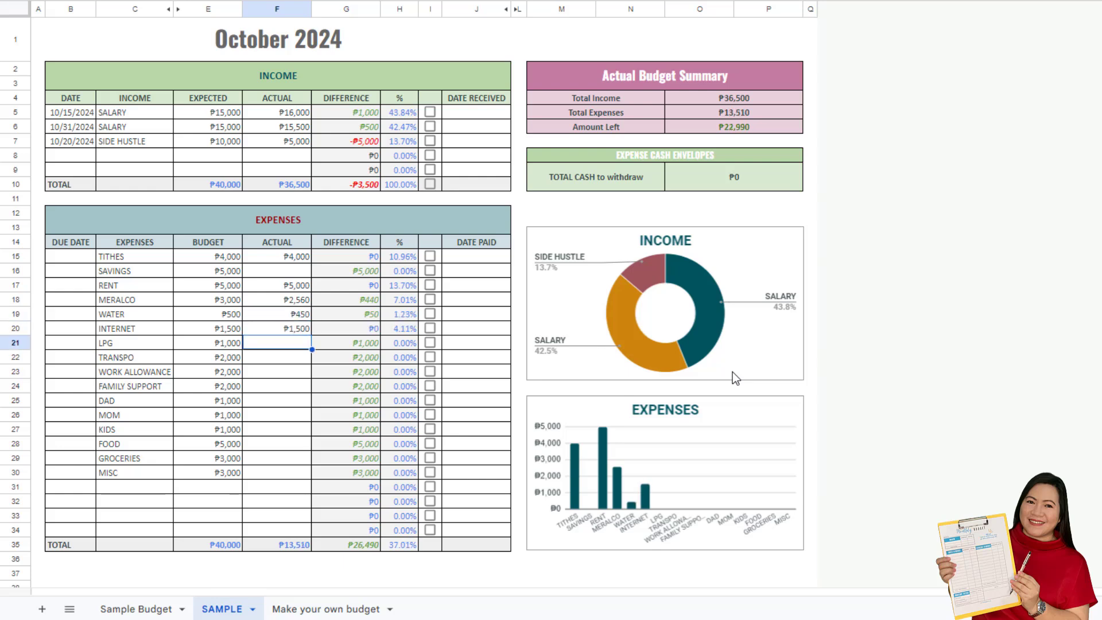
Enter the actual expenses for LPG as 950, TRANSPO as 2000 and WORK ALLOWANCE as 2000
{"action": "type", "text": "950"}
{"action": "key", "text": "Return"}
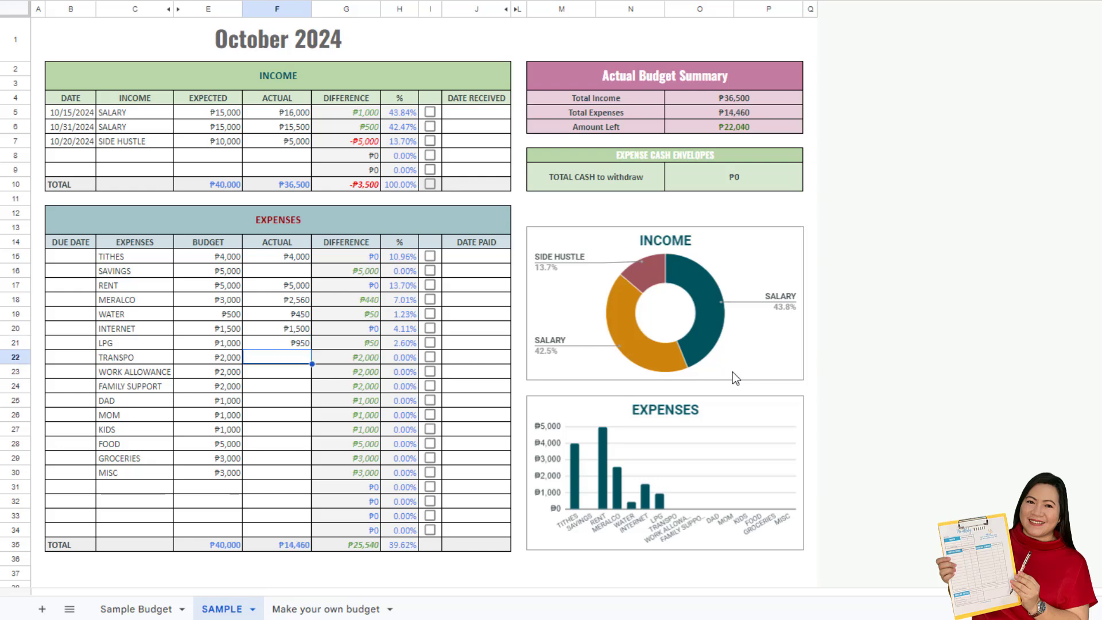
{"action": "type", "text": "2000"}
{"action": "key", "text": "Return"}
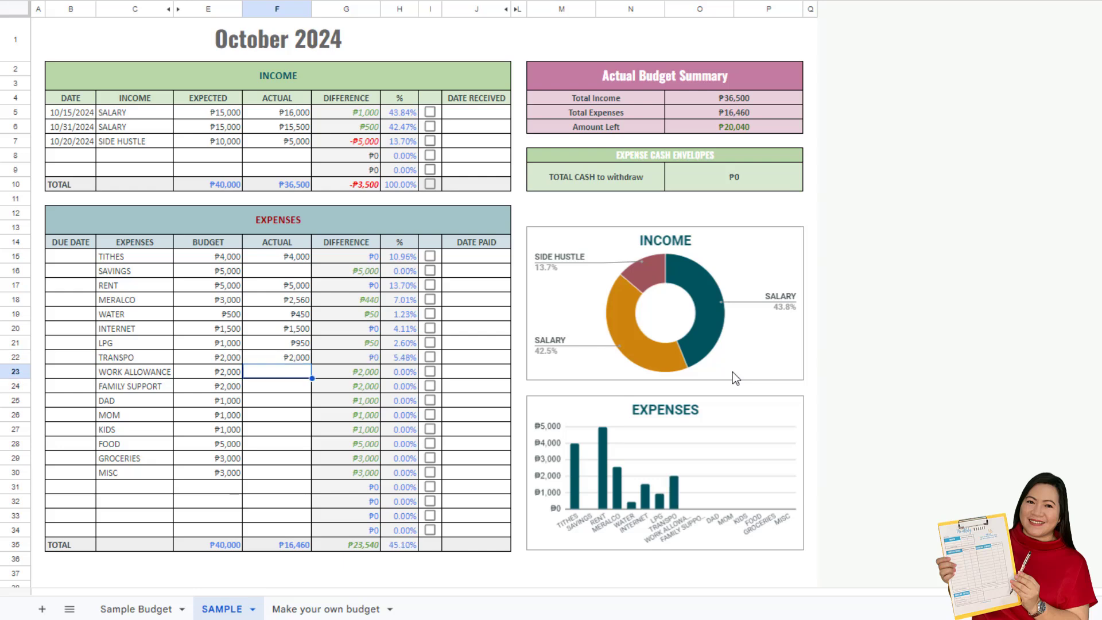
{"action": "type", "text": "2000"}
{"action": "key", "text": "Return"}
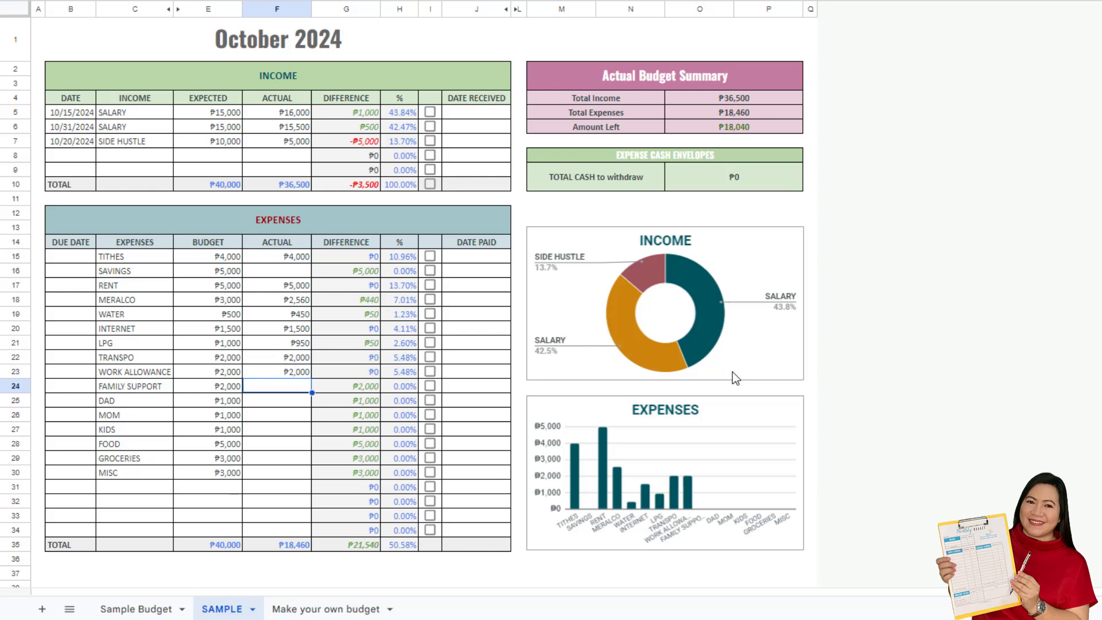
Enter the actual expenses for FAMILY SUPPORT as 2000, DAD and MOM as 1000 each, and KIDS as 500
{"action": "type", "text": "2000"}
{"action": "key", "text": "Return"}
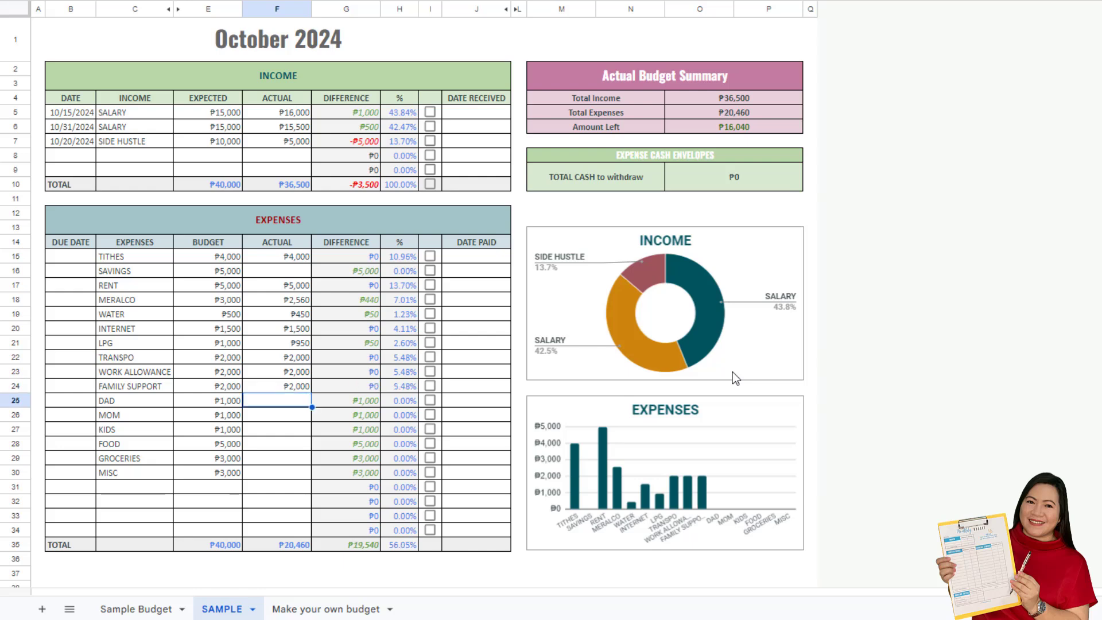
{"action": "type", "text": "1000"}
{"action": "key", "text": "Return"}
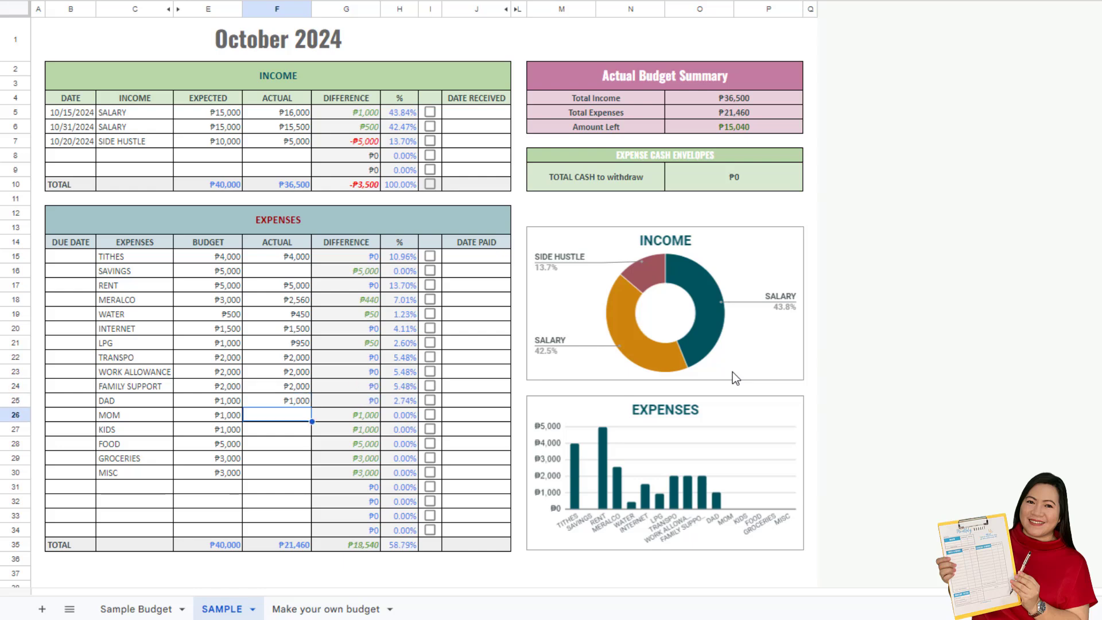
{"action": "type", "text": "1000"}
{"action": "key", "text": "Return"}
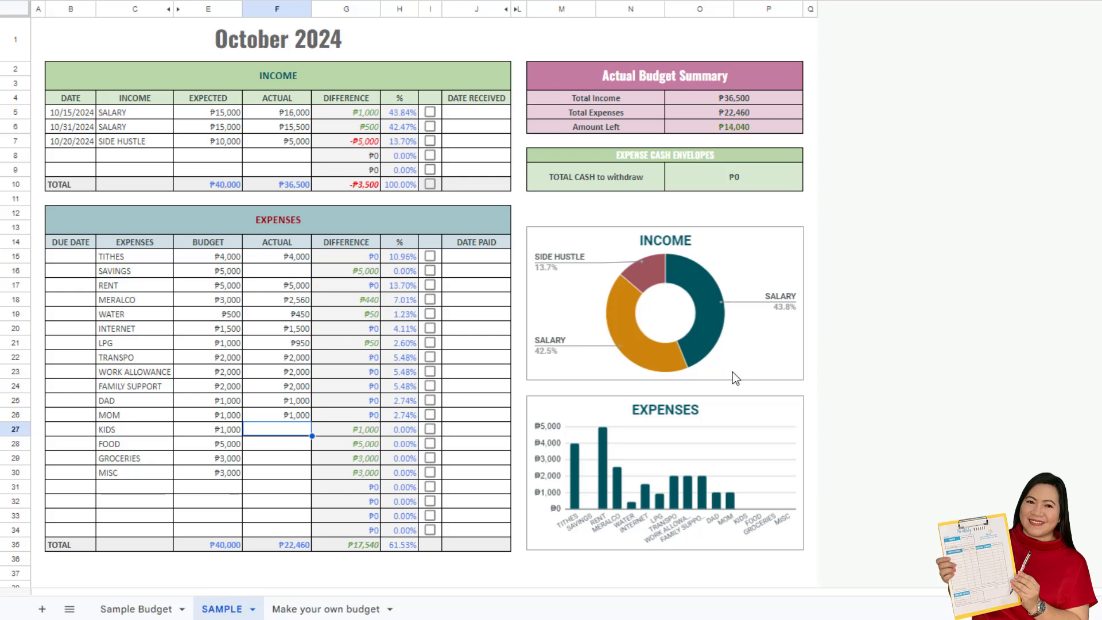
{"action": "type", "text": "500"}
{"action": "key", "text": "Return"}
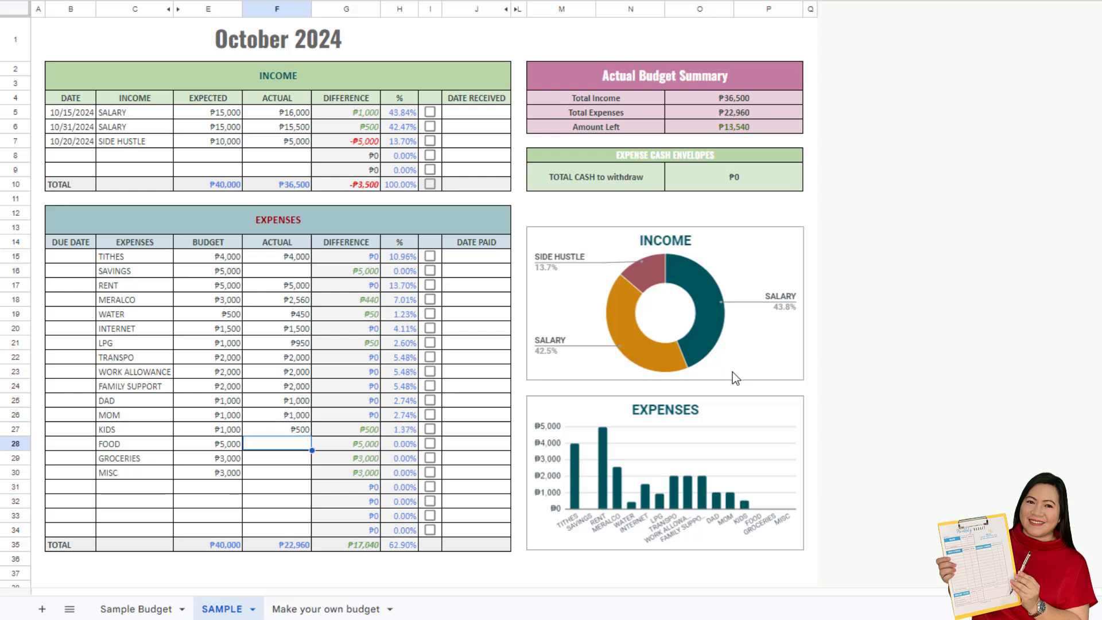
Enter the actual expenses for FOOD as 4500, GROCERIES as 3500 and MISC as 1000
{"action": "type", "text": "4500"}
{"action": "key", "text": "Return"}
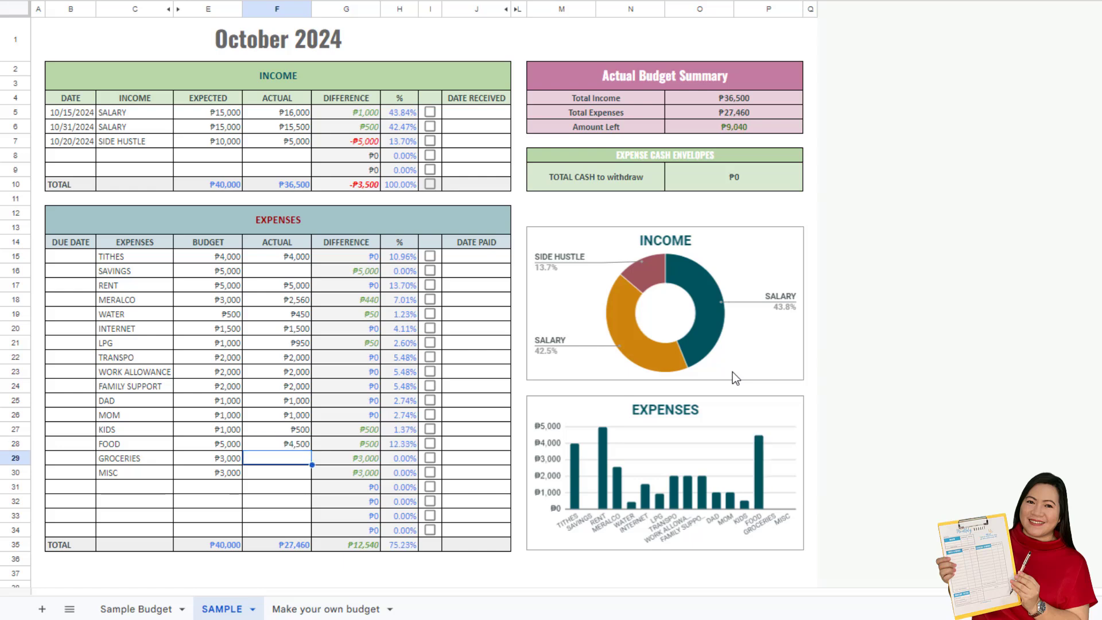
{"action": "type", "text": "3500"}
{"action": "key", "text": "Return"}
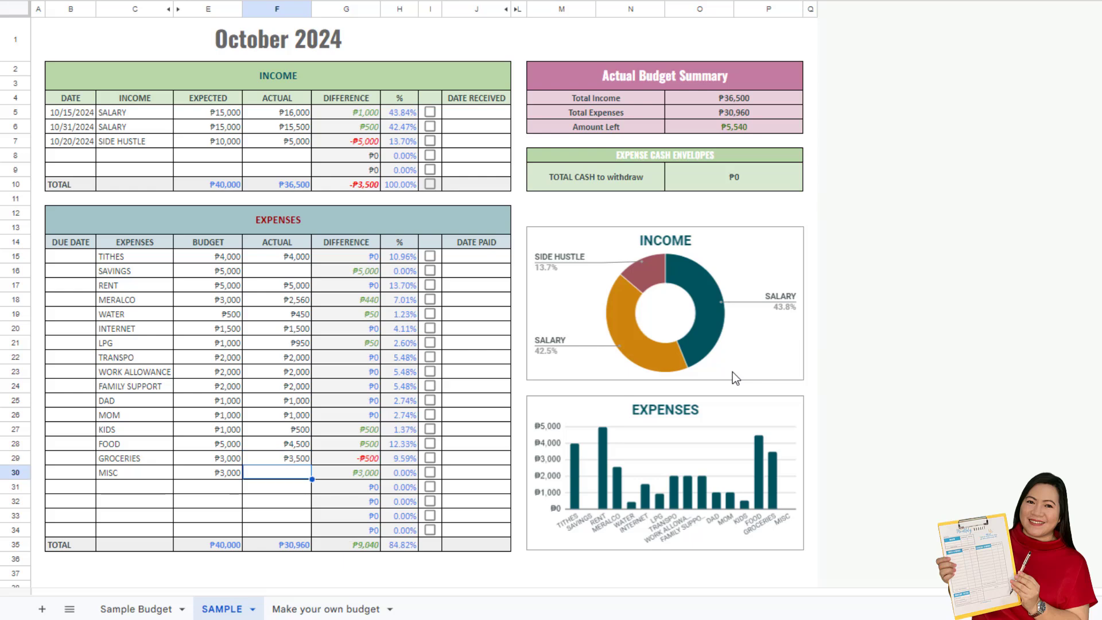
{"action": "type", "text": "1000"}
{"action": "key", "text": "Return"}
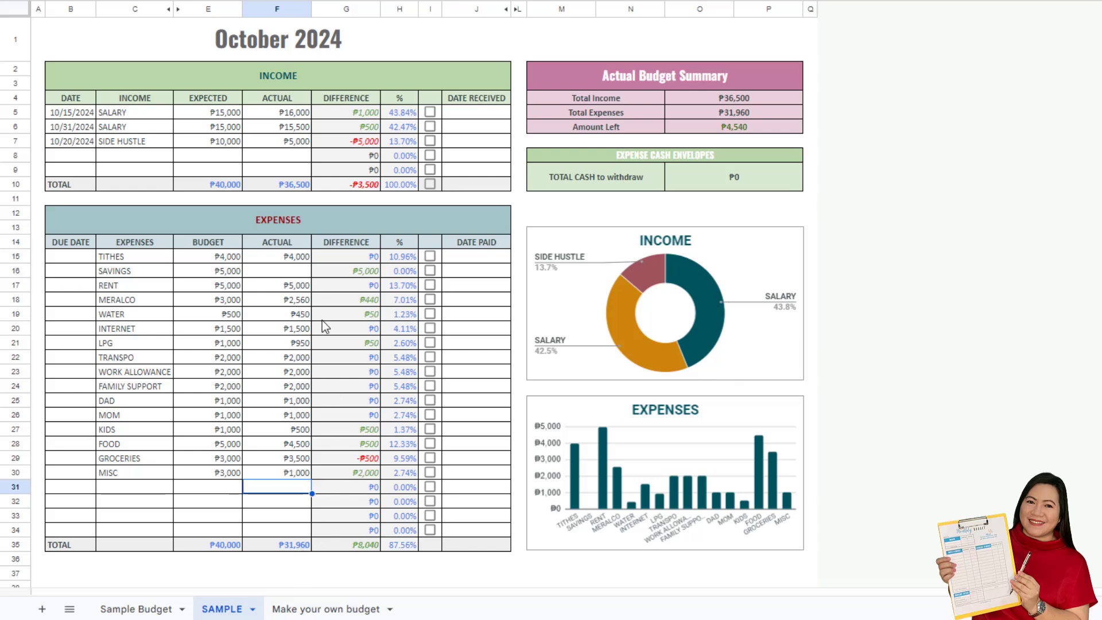
Fill in the blank actual amount for SAVINGS with 5000
{"action": "left_click", "coordinate": [283, 275]}
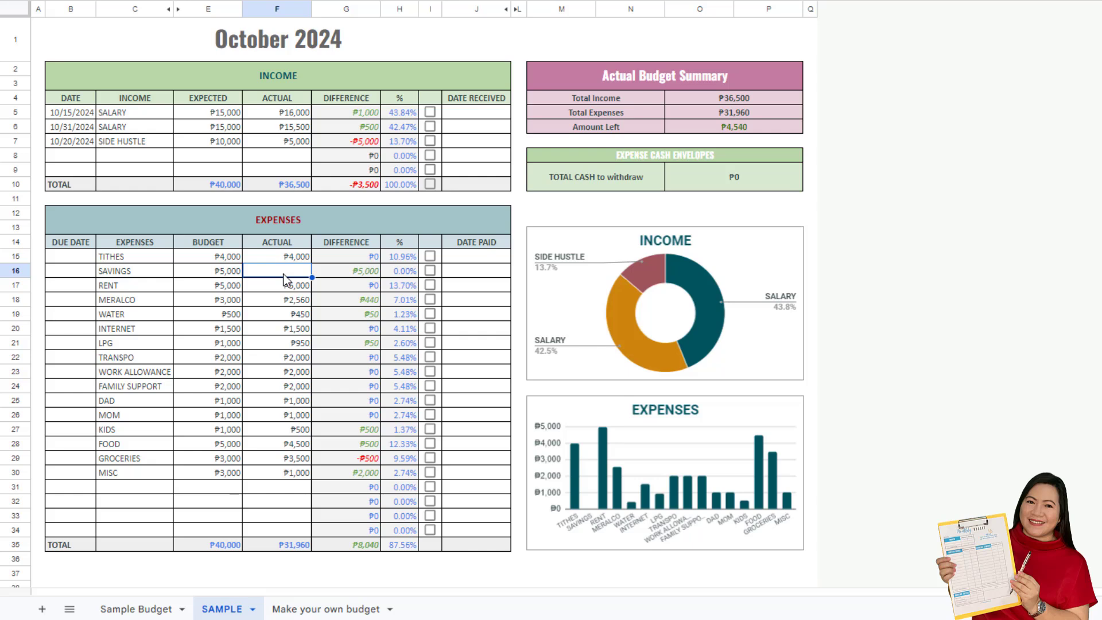
{"action": "type", "text": "5000"}
{"action": "key", "text": "Return"}
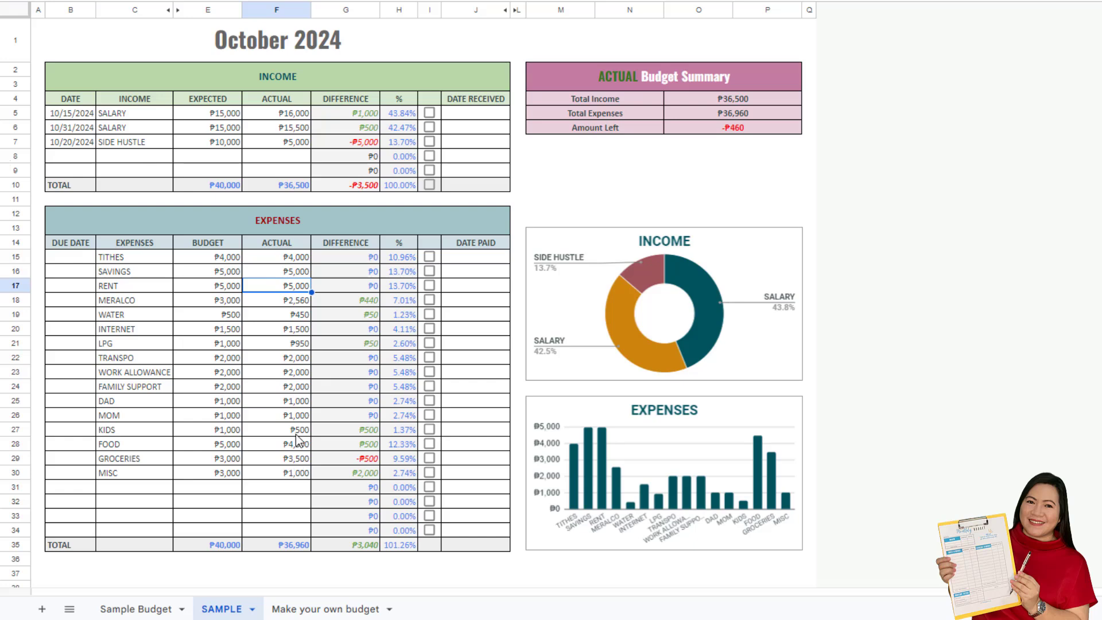
Set the actual SAVINGS amount to 4540 in the expenses table
{"action": "left_click_drag", "start_coordinate": [291, 471], "coordinate": [288, 280]}
{"action": "left_click", "coordinate": [287, 333]}
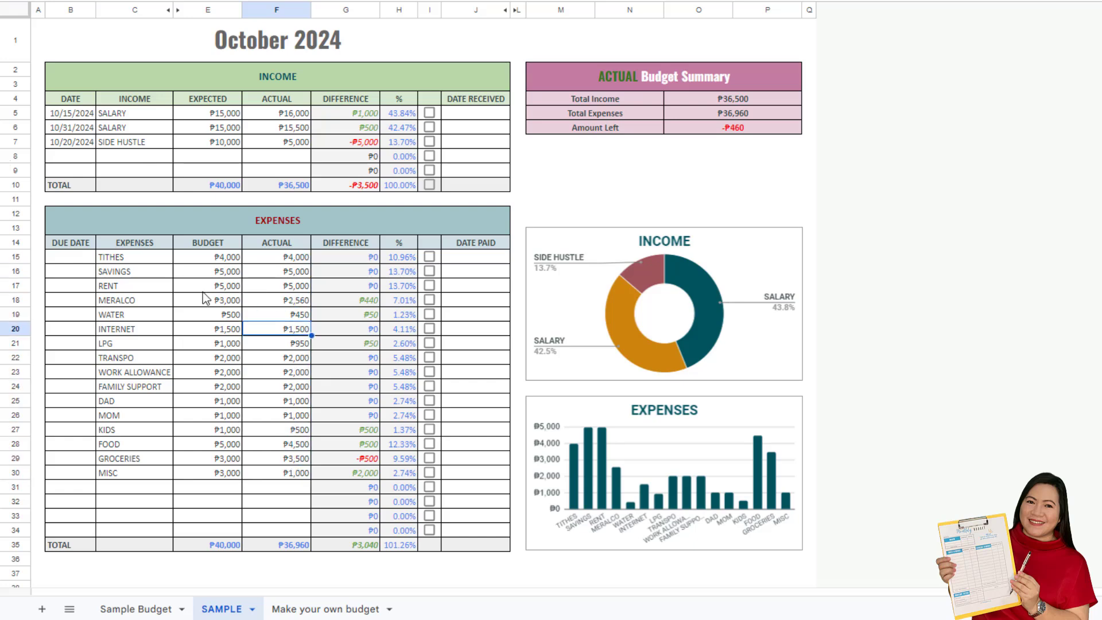
{"action": "left_click", "coordinate": [123, 276]}
{"action": "left_click", "coordinate": [288, 276]}
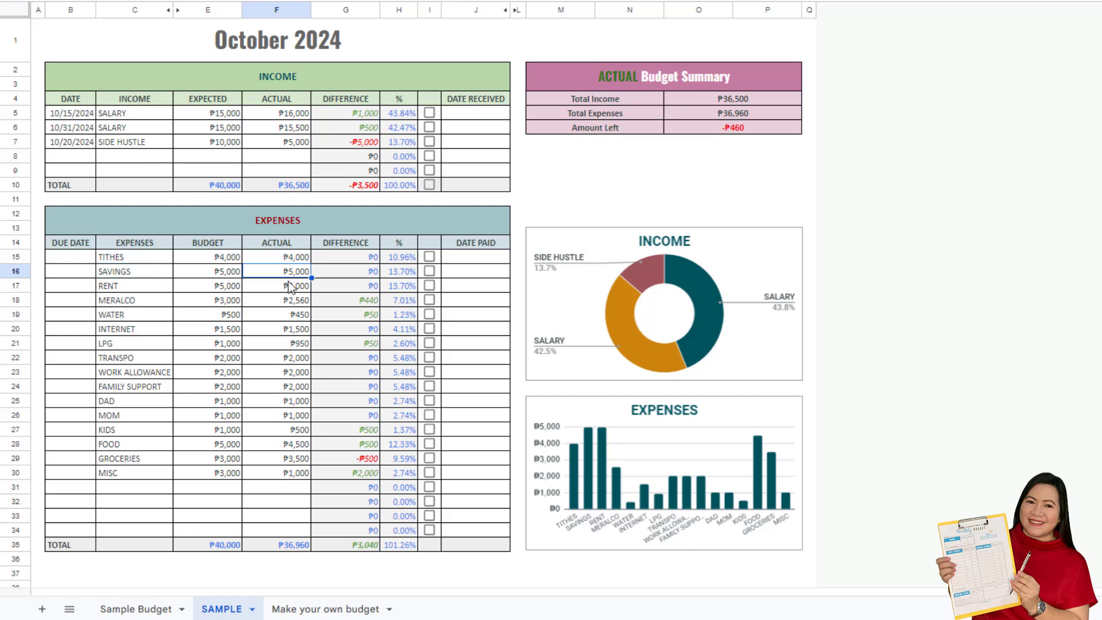
{"action": "left_click", "coordinate": [288, 283]}
{"action": "left_click", "coordinate": [291, 275]}
{"action": "key", "text": "Return"}
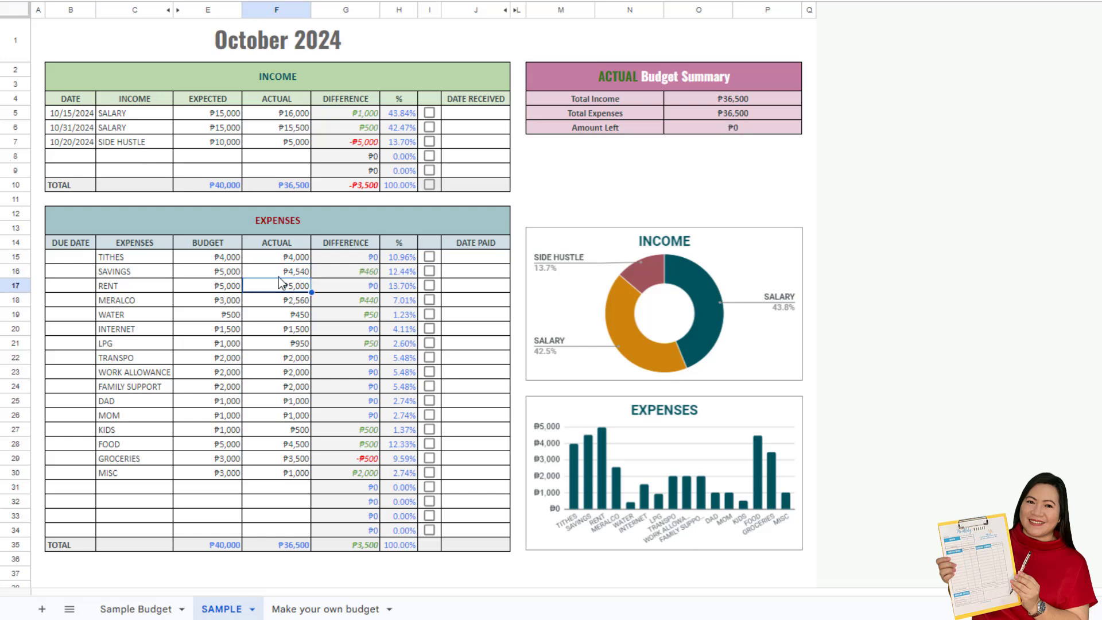
Review the Amount Left in the budget summary, the SAVINGS budget against its actual amount, and the listed expenses and income
{"action": "left_click", "coordinate": [756, 134]}
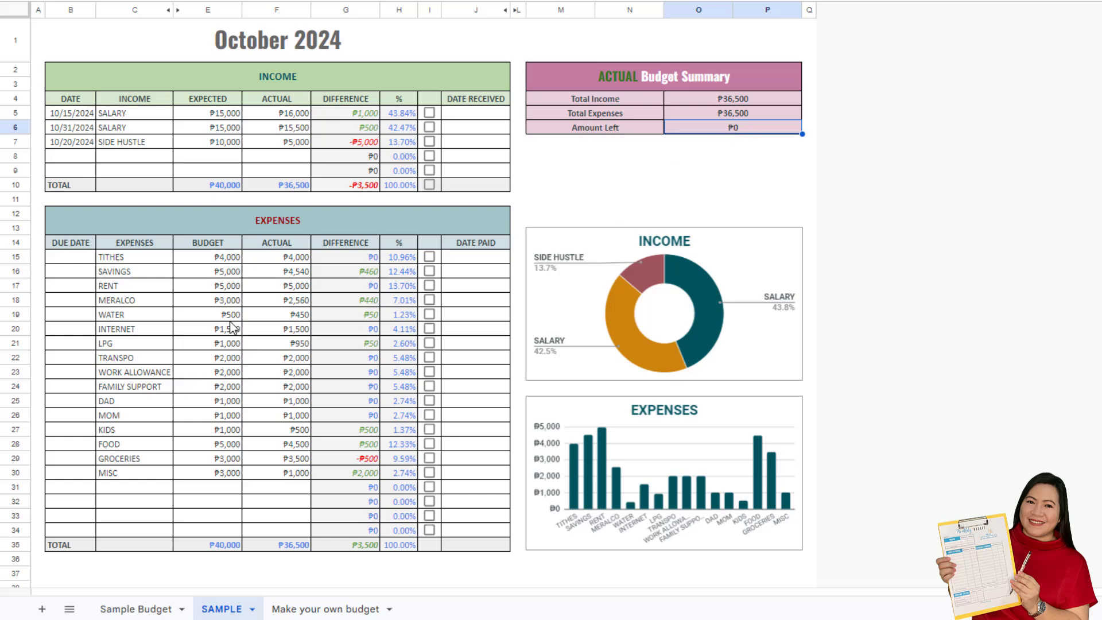
{"action": "left_click", "coordinate": [130, 273]}
{"action": "left_click", "coordinate": [232, 274]}
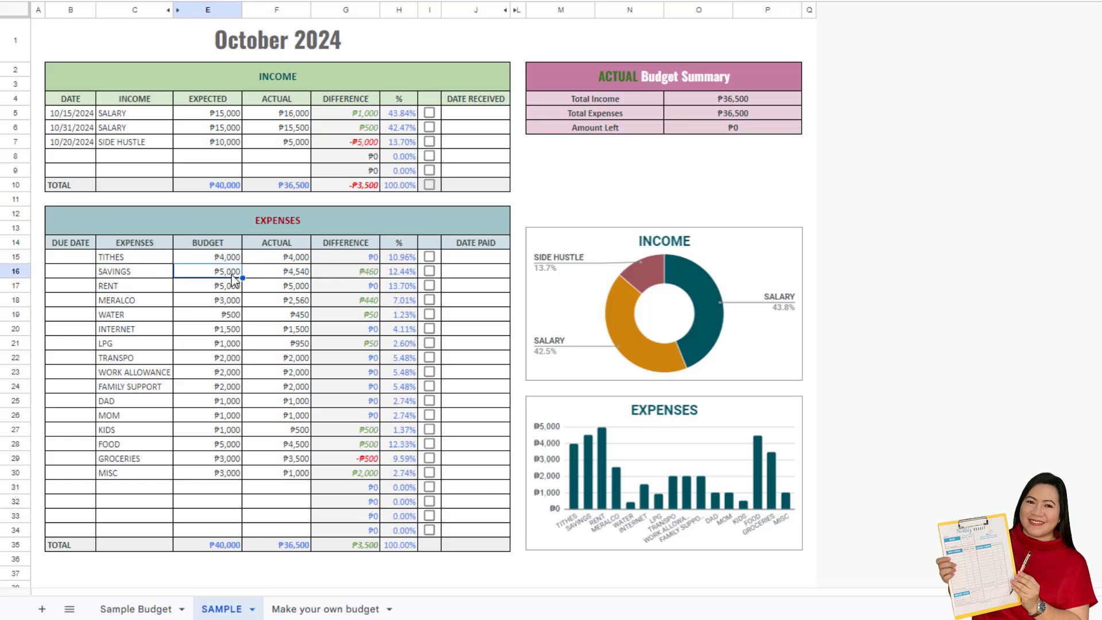
{"action": "left_click", "coordinate": [287, 274]}
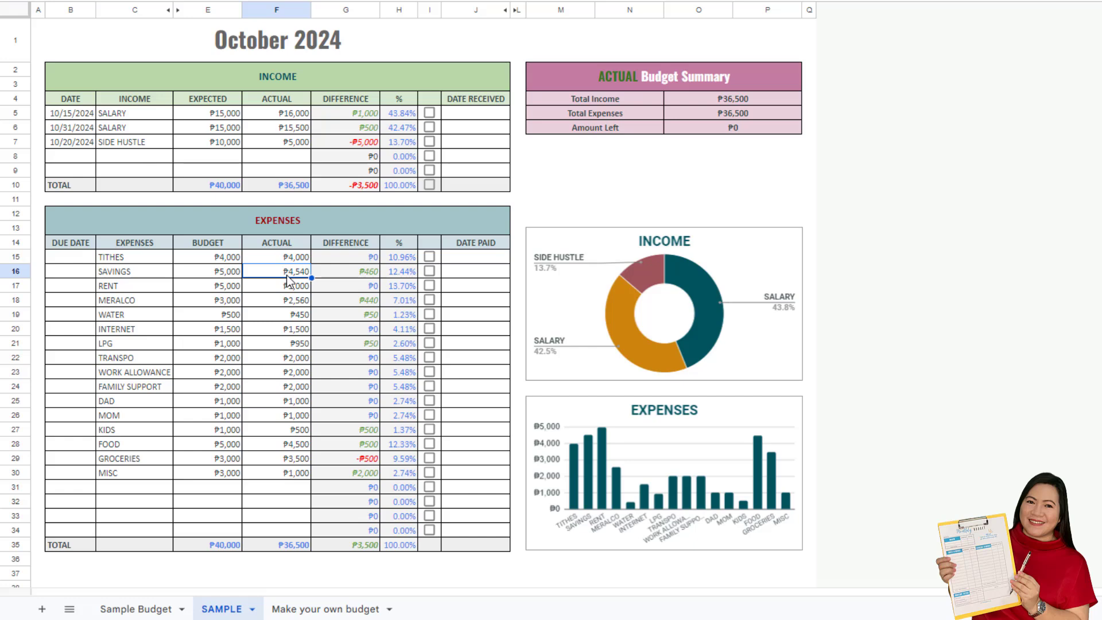
{"action": "left_click", "coordinate": [128, 341]}
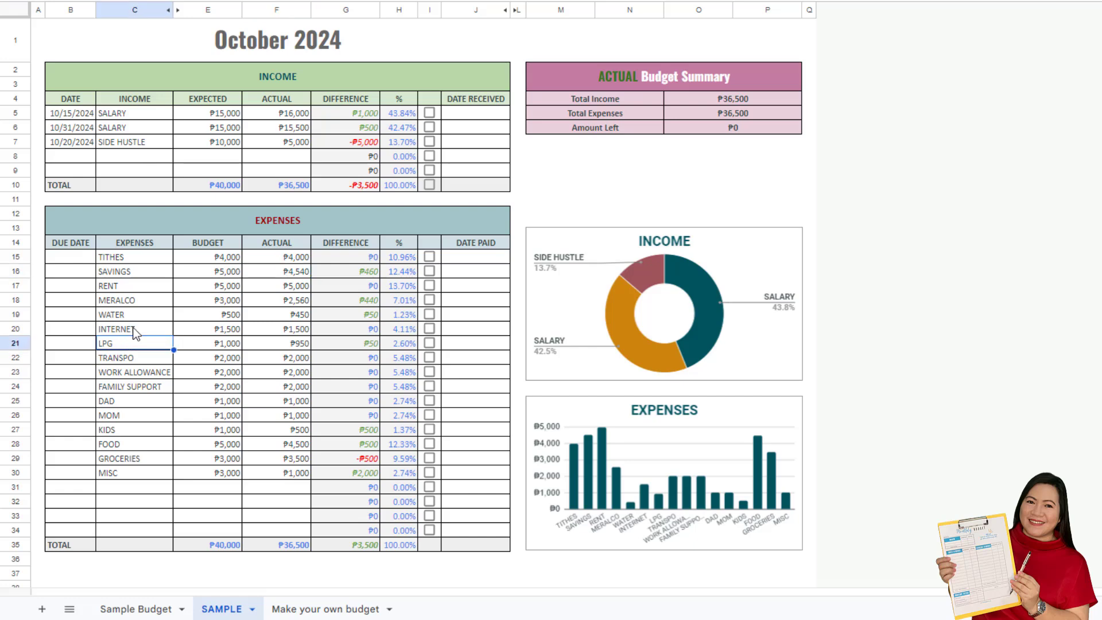
{"action": "left_click", "coordinate": [136, 331]}
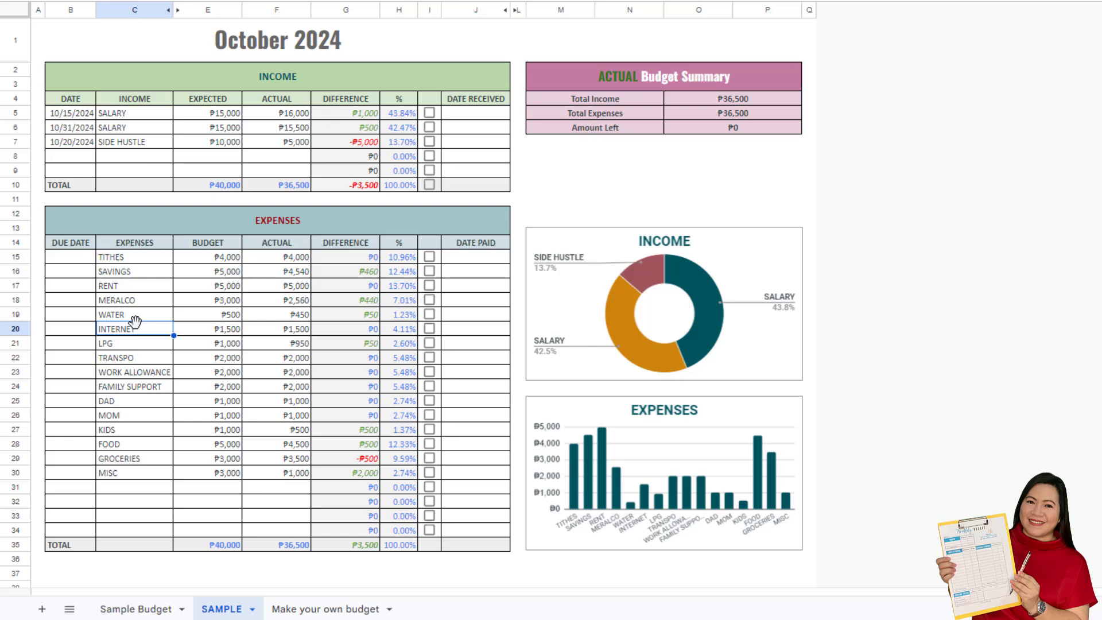
{"action": "left_click", "coordinate": [140, 141]}
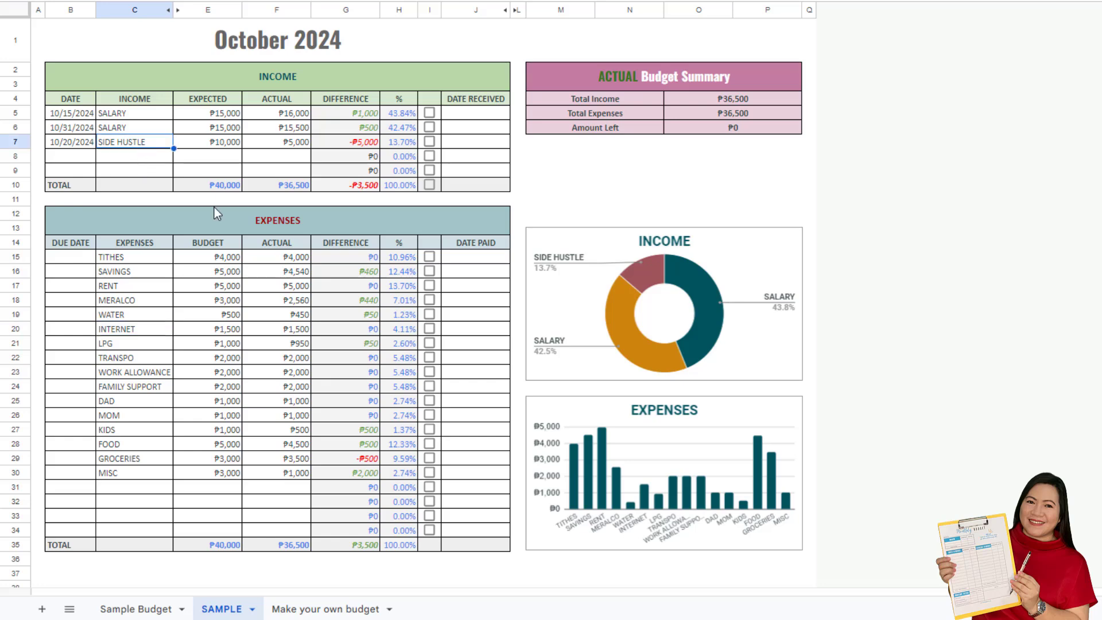
{"action": "left_click", "coordinate": [88, 79]}
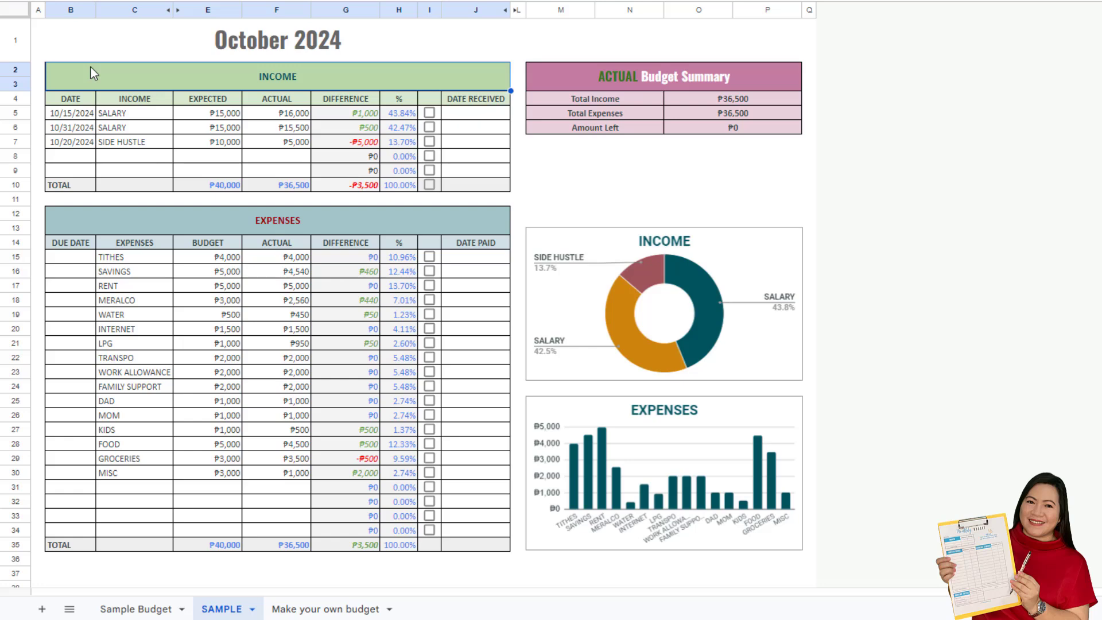
{"action": "left_click", "coordinate": [198, 157]}
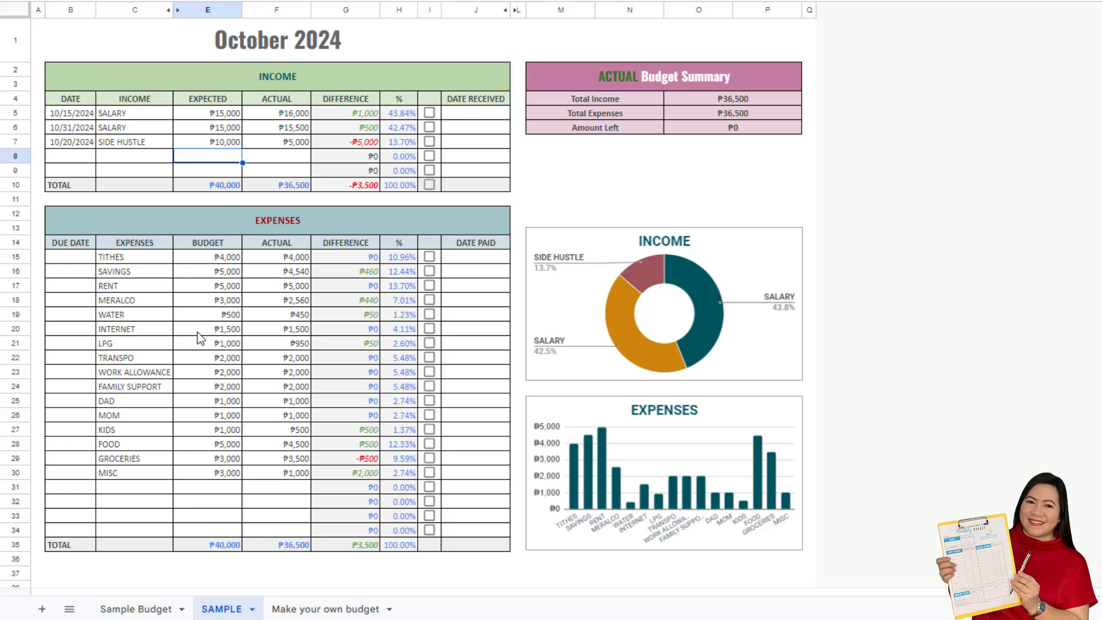